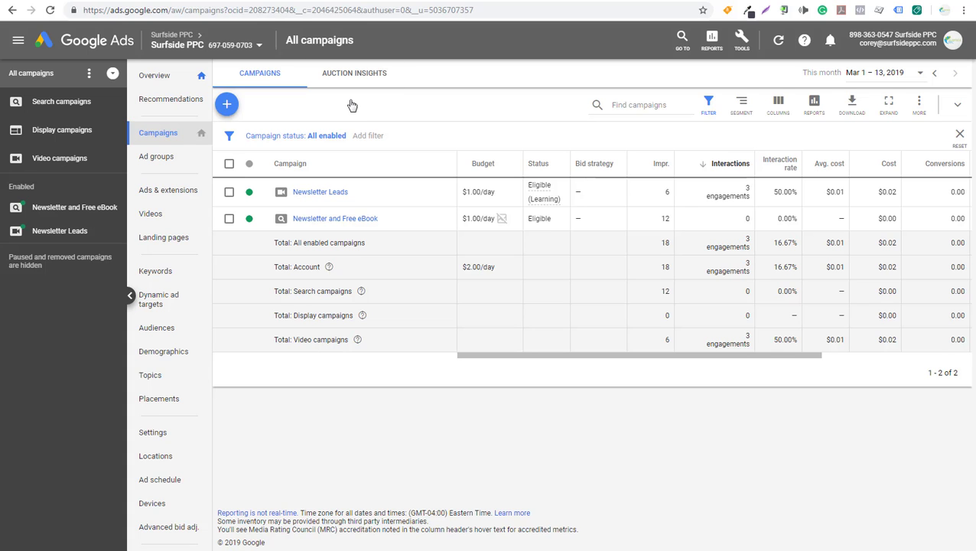
# - Switch to YouTube and examine where ads appear beside the Pinterest Ads Tutorial 2019 video and in the "advertising" search results
pyautogui.click(474, 0)
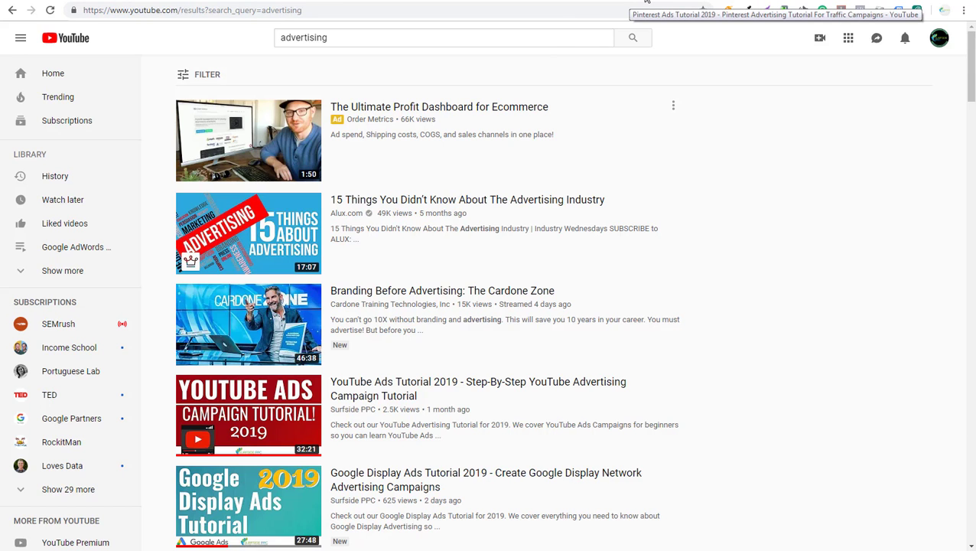
pyautogui.click(647, 2)
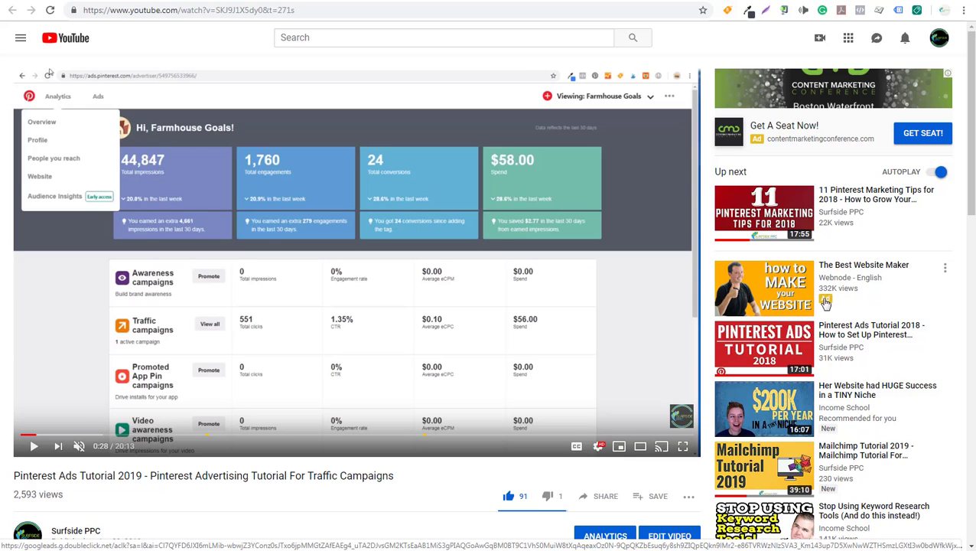
pyautogui.scroll(-2, 841, 359)
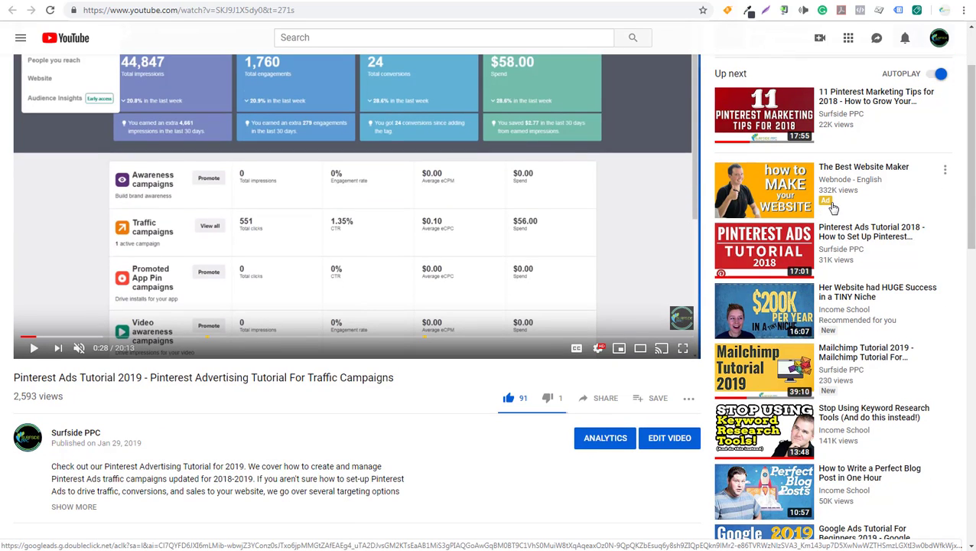
pyautogui.scroll(2, 872, 195)
pyautogui.hotkey('alt', 'Left')
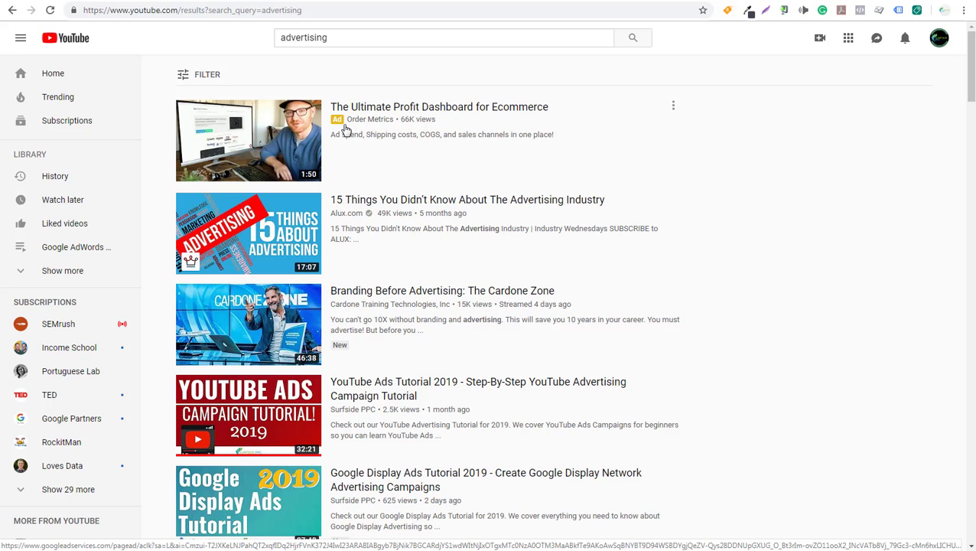
# - View the tools available in Google Ads and the YouTube Advertising Tutorials playlist on YouTube
pyautogui.click(237, 2)
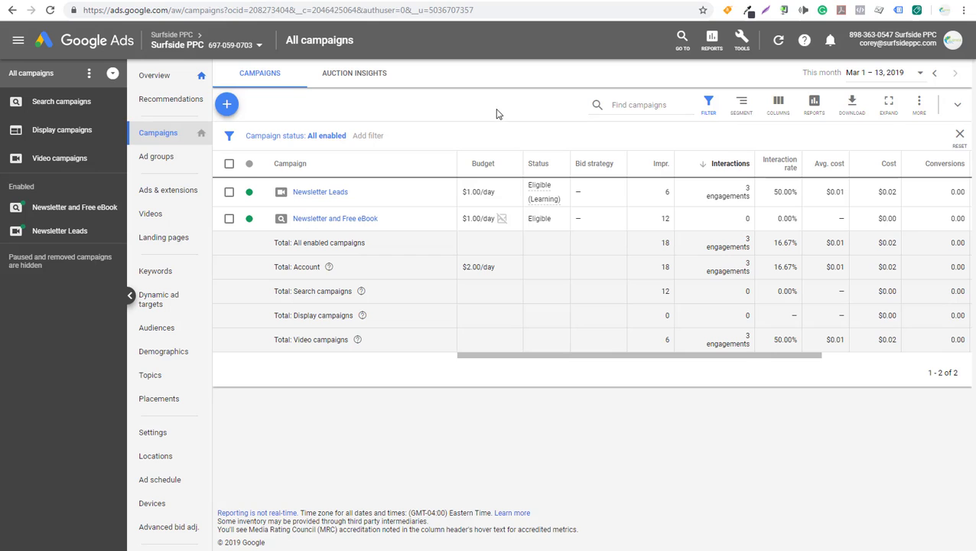
pyautogui.click(742, 40)
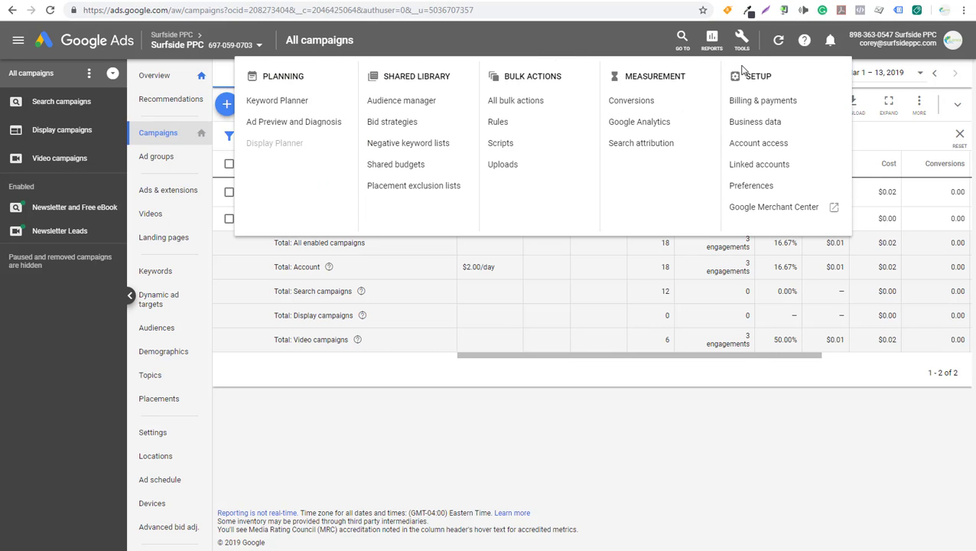
pyautogui.click(870, 144)
pyautogui.click(452, 116)
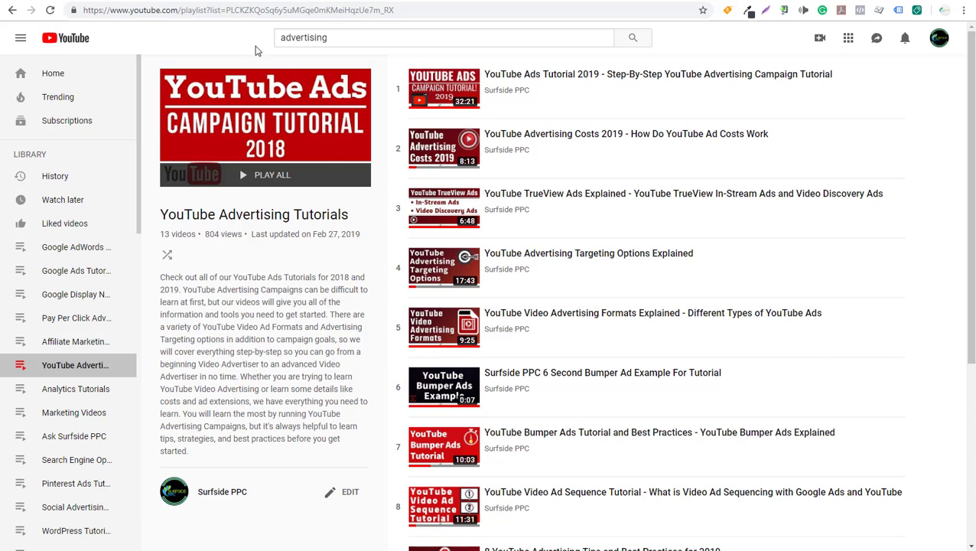
# - In Google Ads, start a new Video campaign with the Product and brand consideration goal and the Influence consideration subtype
pyautogui.click(222, 1)
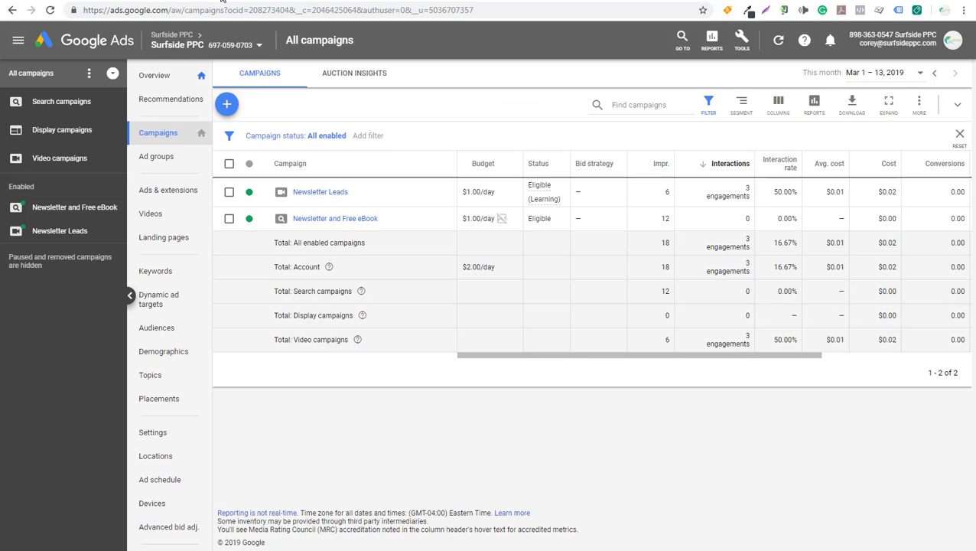
pyautogui.click(226, 104)
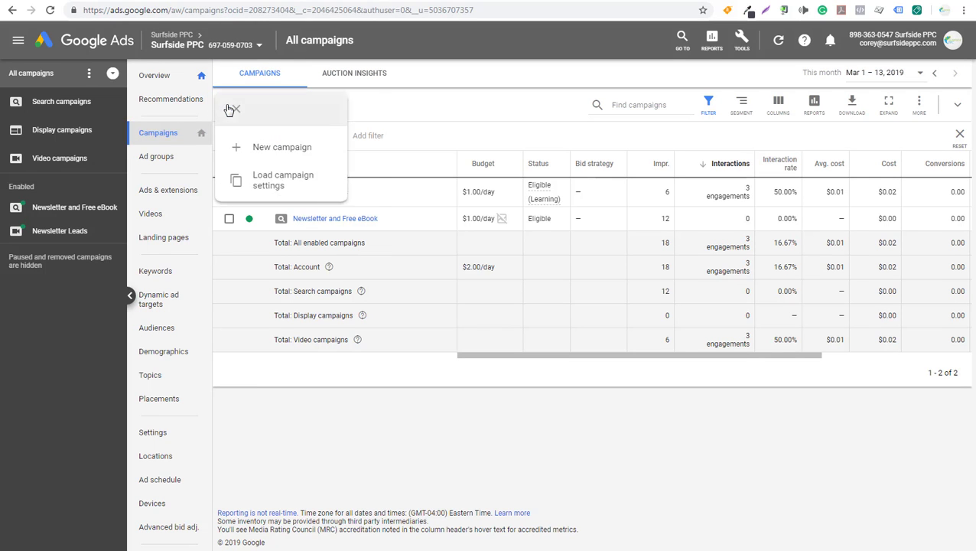
pyautogui.click(235, 148)
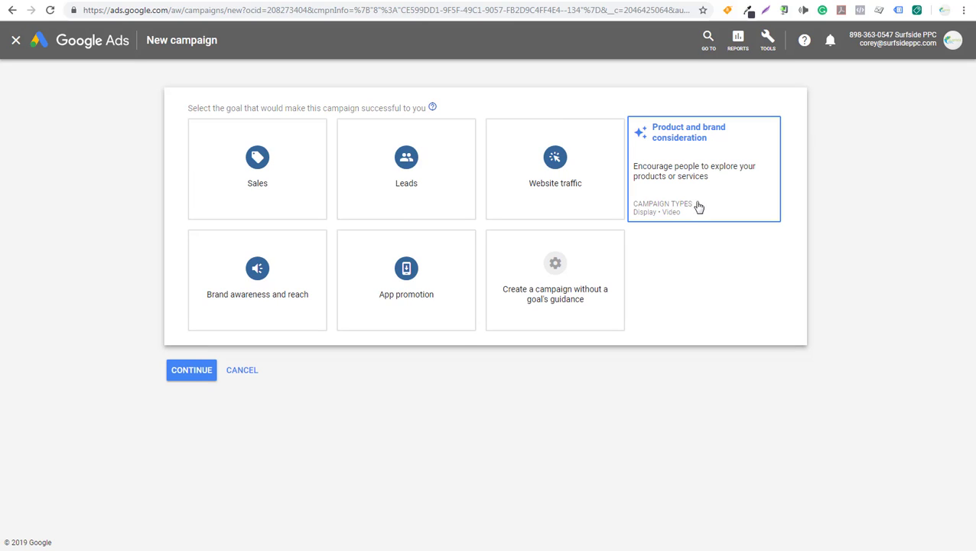
pyautogui.click(685, 191)
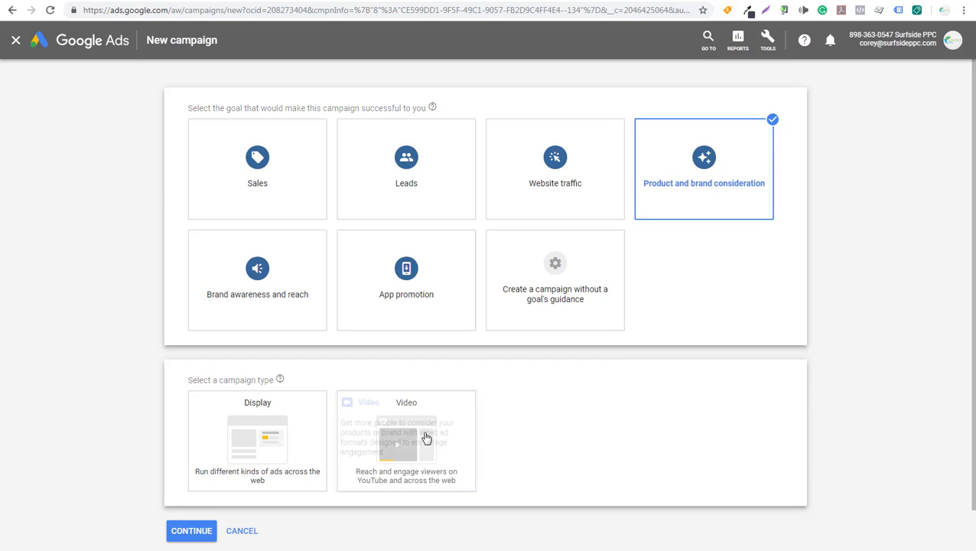
pyautogui.click(421, 388)
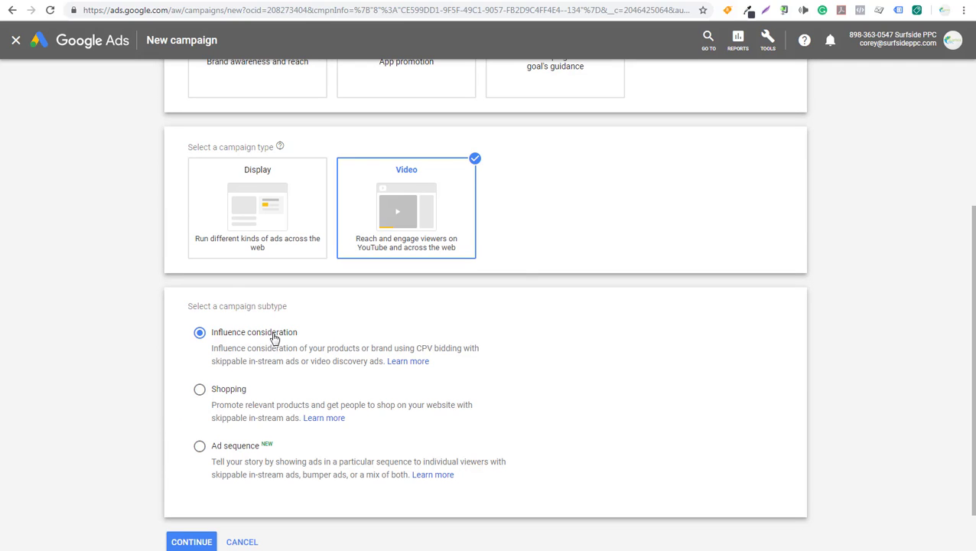
pyautogui.click(185, 540)
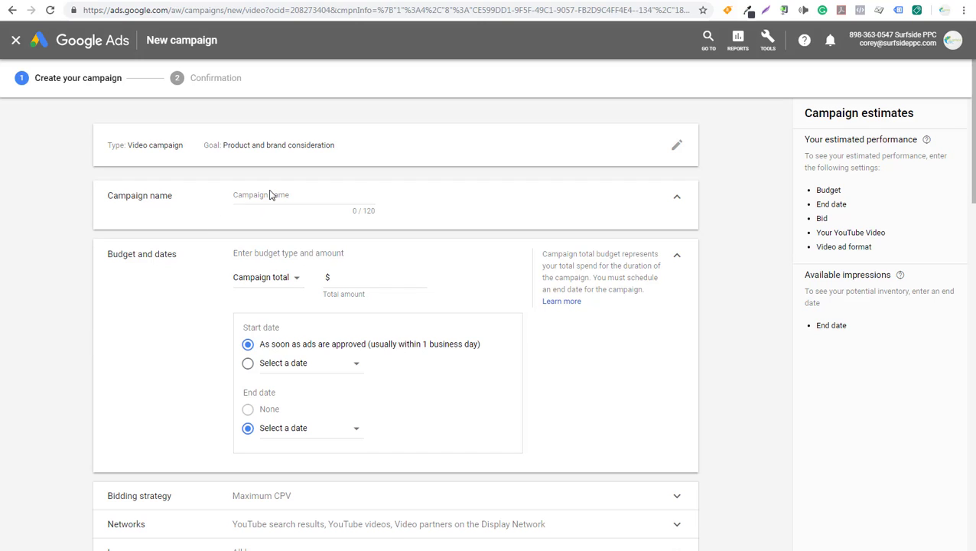
# - Name the campaign "YouTube Video Discovery Ads Campaign" and set a daily budget of $10.00
pyautogui.click(269, 194)
pyautogui.write('Yo')
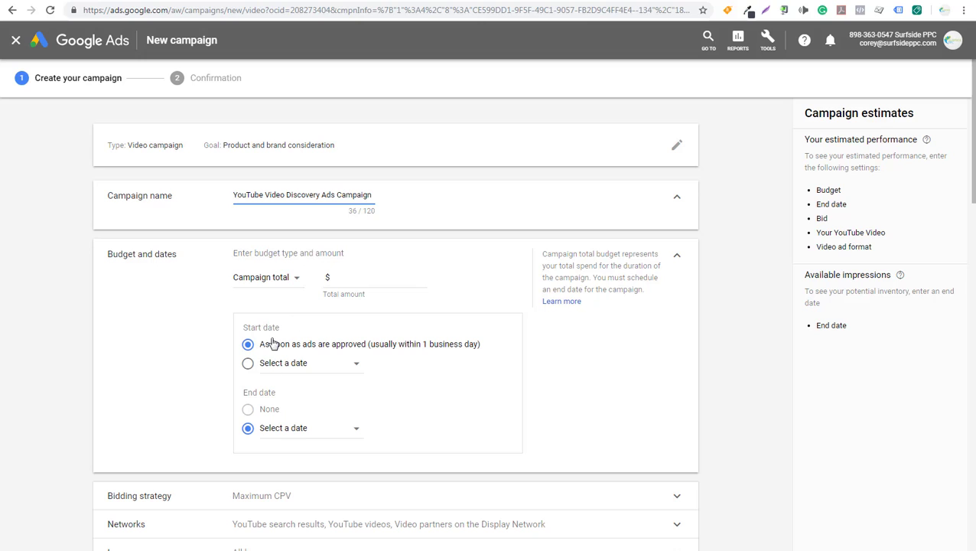
pyautogui.click(280, 283)
pyautogui.click(277, 291)
pyautogui.click(391, 276)
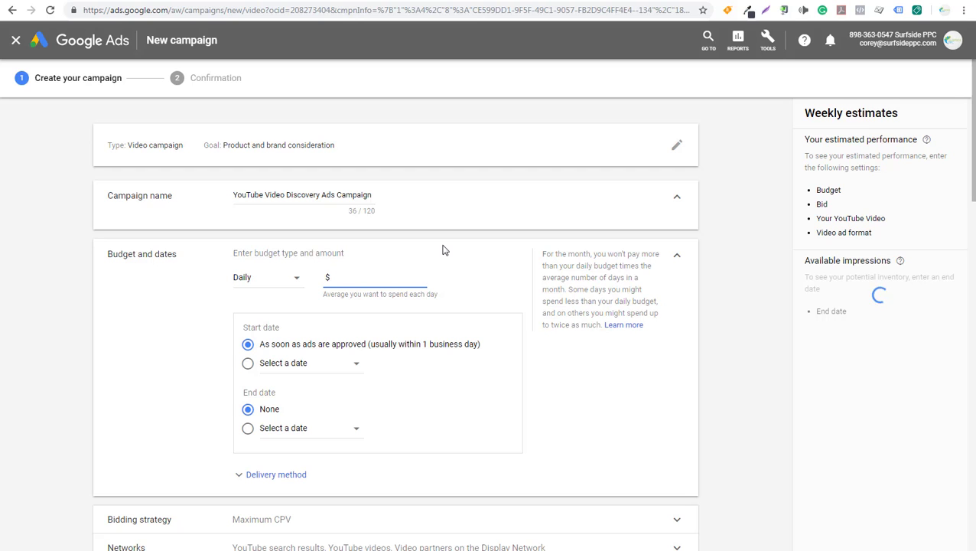
pyautogui.write('10.00')
pyautogui.click(763, 322)
# - Check the bid strategies available for the campaign
pyautogui.scroll(-4, 740, 260)
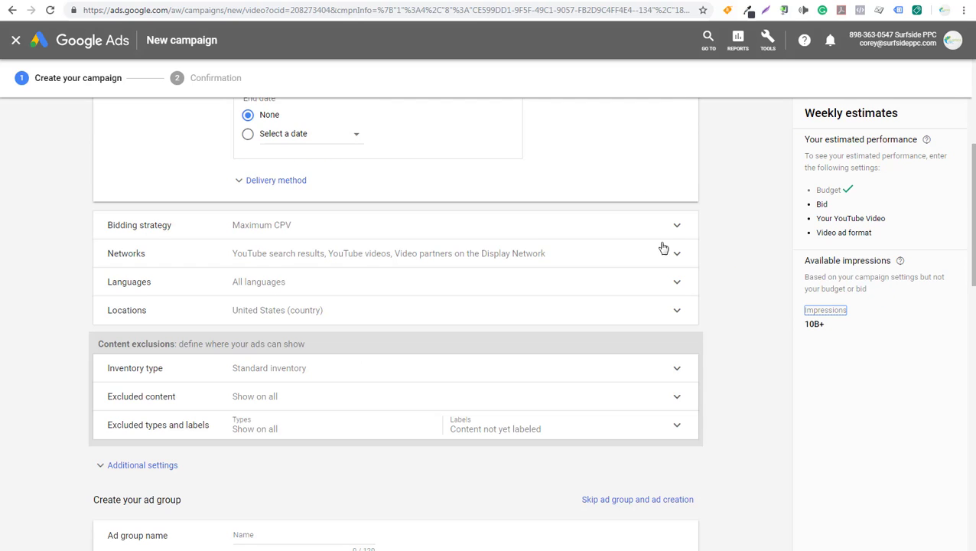
pyautogui.click(264, 228)
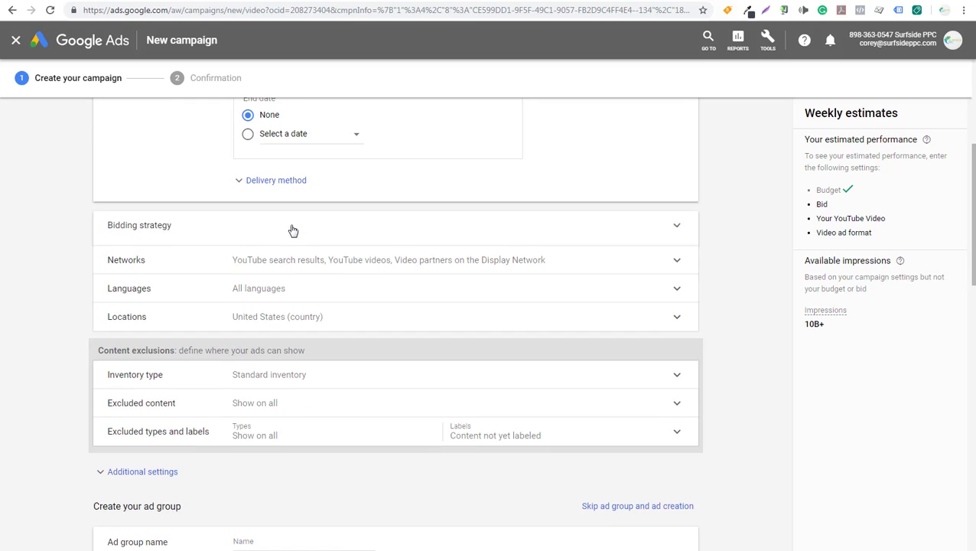
pyautogui.click(270, 240)
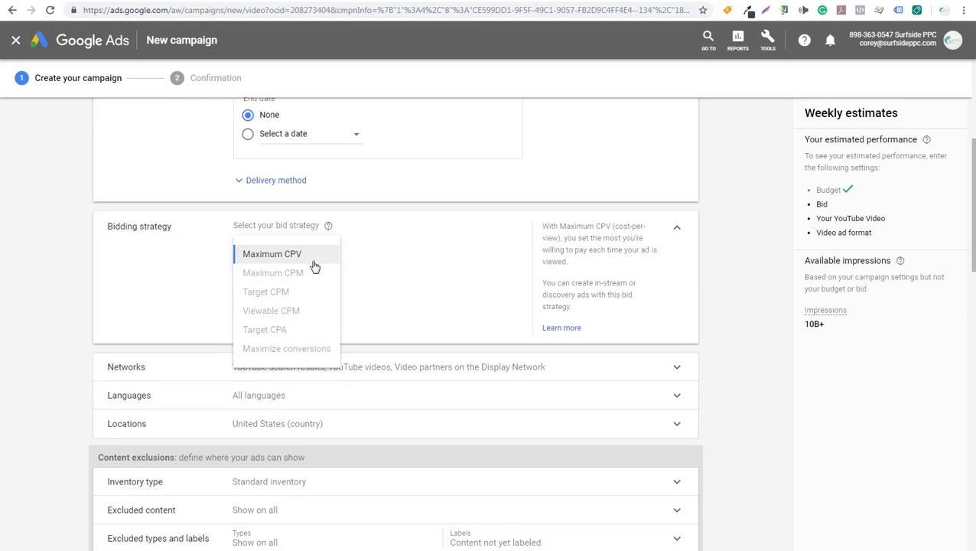
pyautogui.click(675, 231)
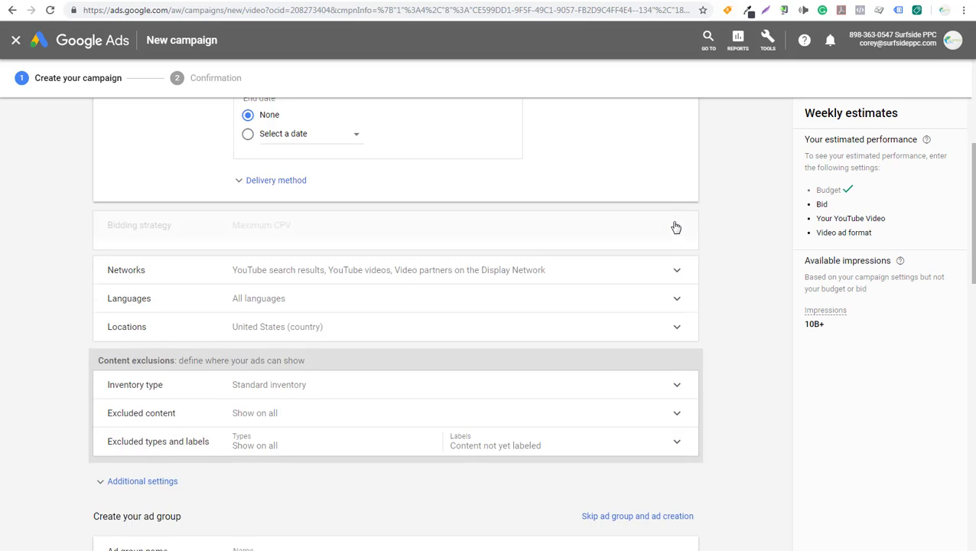
# - Exclude video partners on the Display Network from the campaign's networks
pyautogui.click(451, 258)
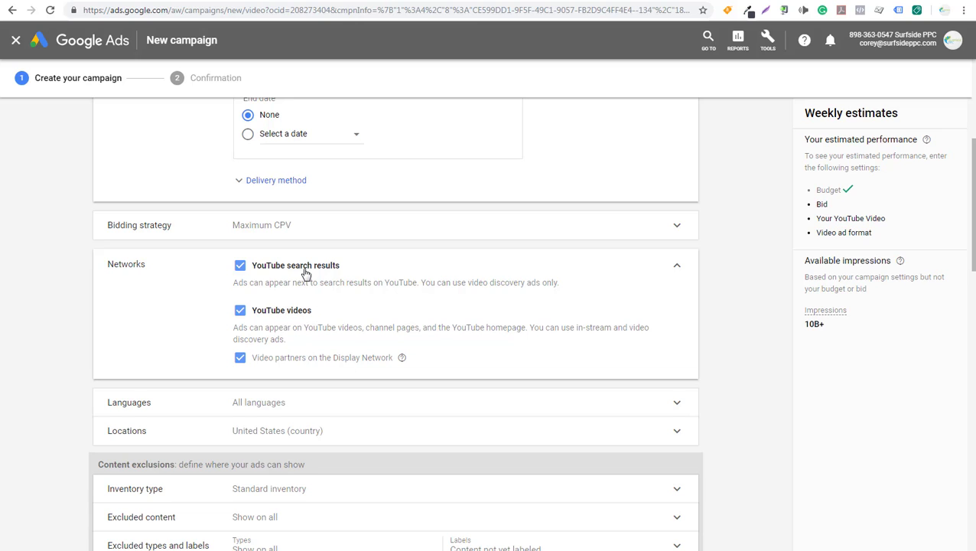
pyautogui.click(240, 357)
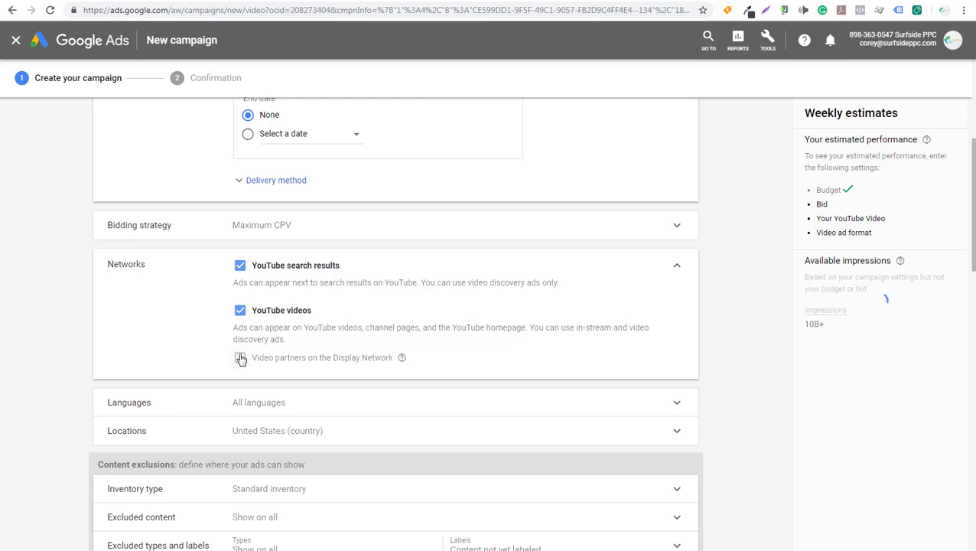
pyautogui.click(679, 267)
# - Set the campaign language to English and check the location targeting options
pyautogui.scroll(-1, 584, 241)
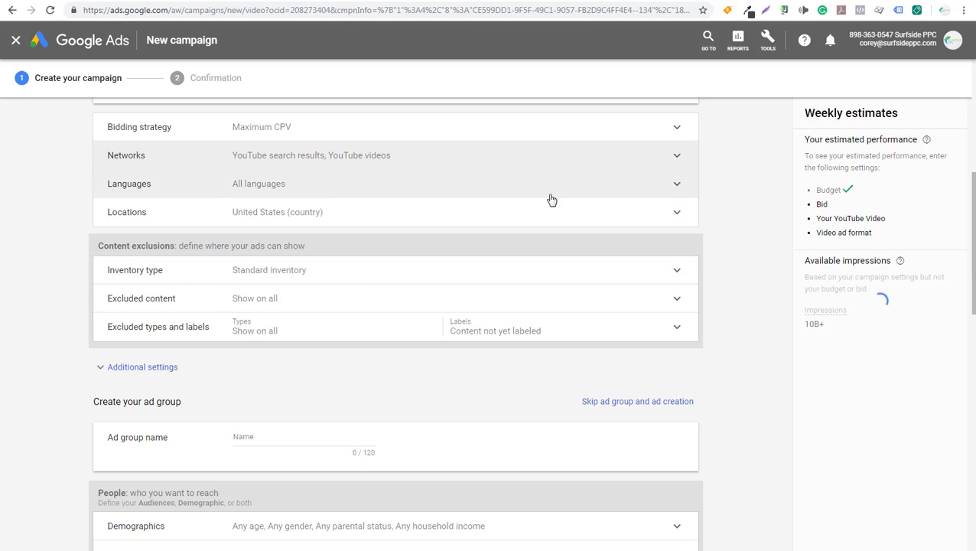
pyautogui.click(539, 191)
pyautogui.click(340, 211)
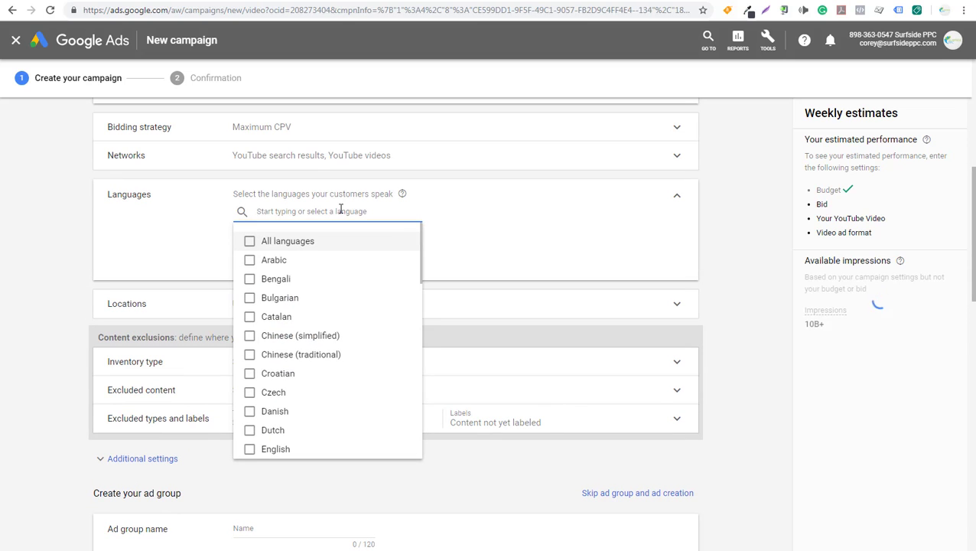
pyautogui.write('enlig')
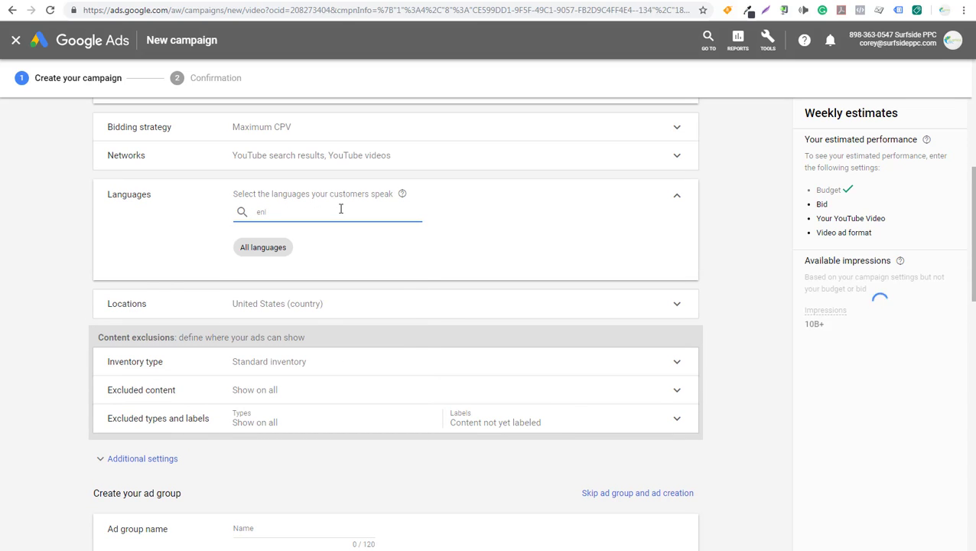
pyautogui.click(167, 226)
pyautogui.click(334, 211)
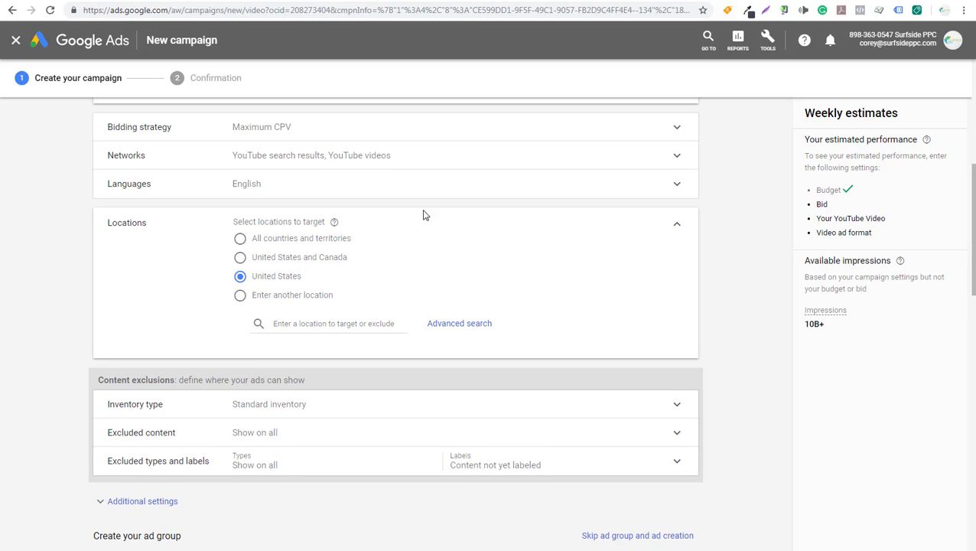
pyautogui.click(676, 224)
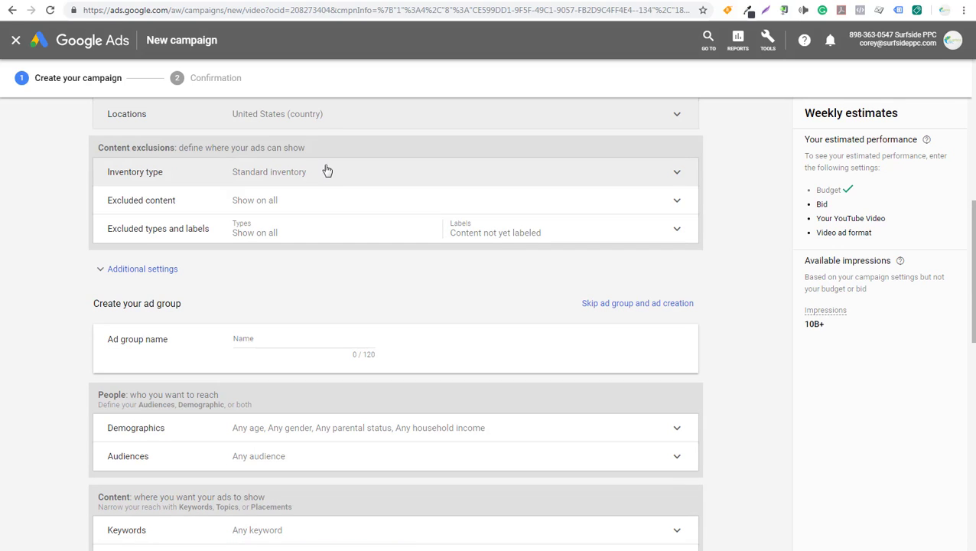
# - Review the content exclusion settings: inventory type, excluded content, and excluded types and labels
pyautogui.click(455, 172)
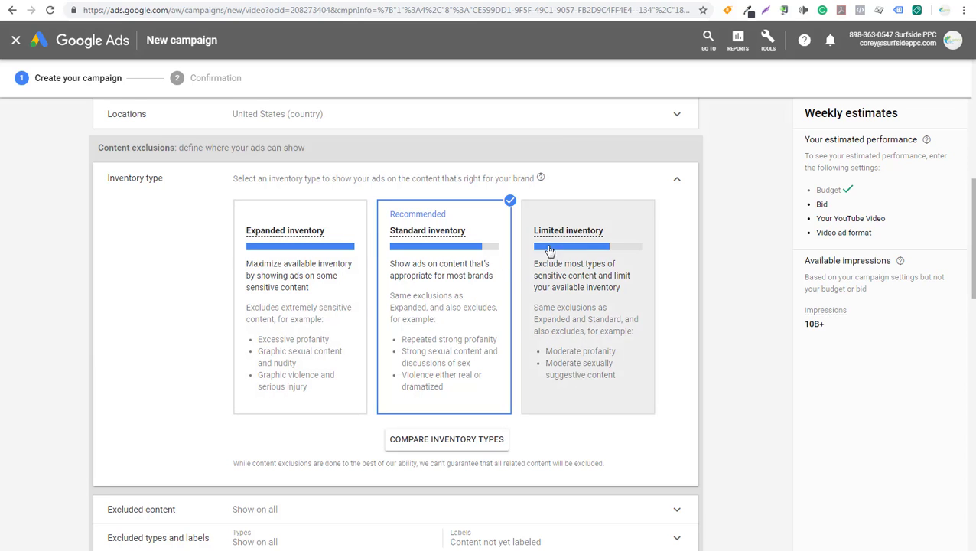
pyautogui.click(676, 182)
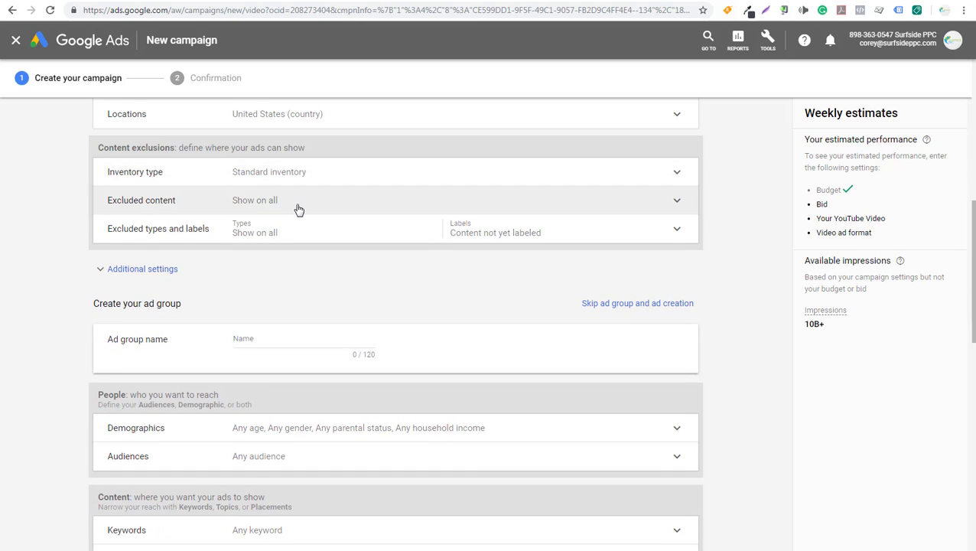
pyautogui.click(298, 207)
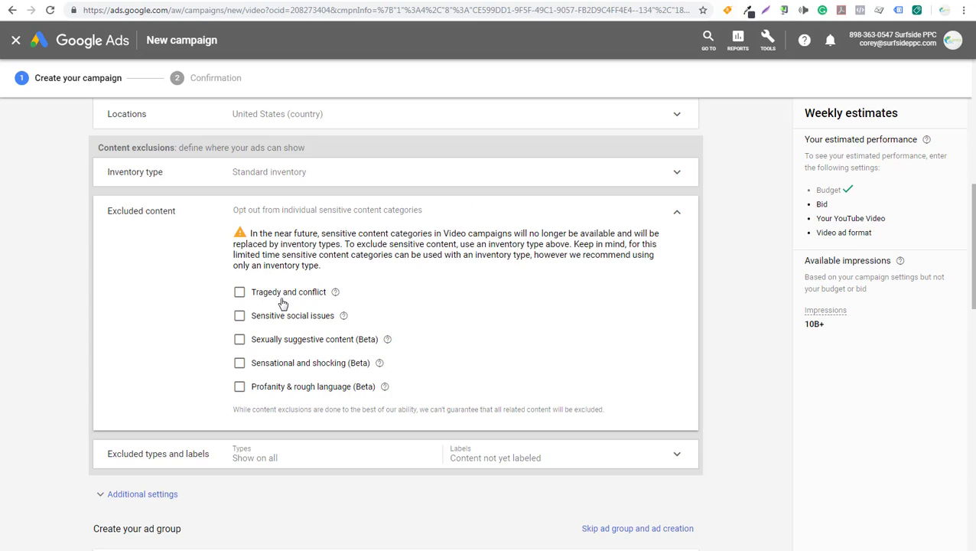
pyautogui.click(680, 219)
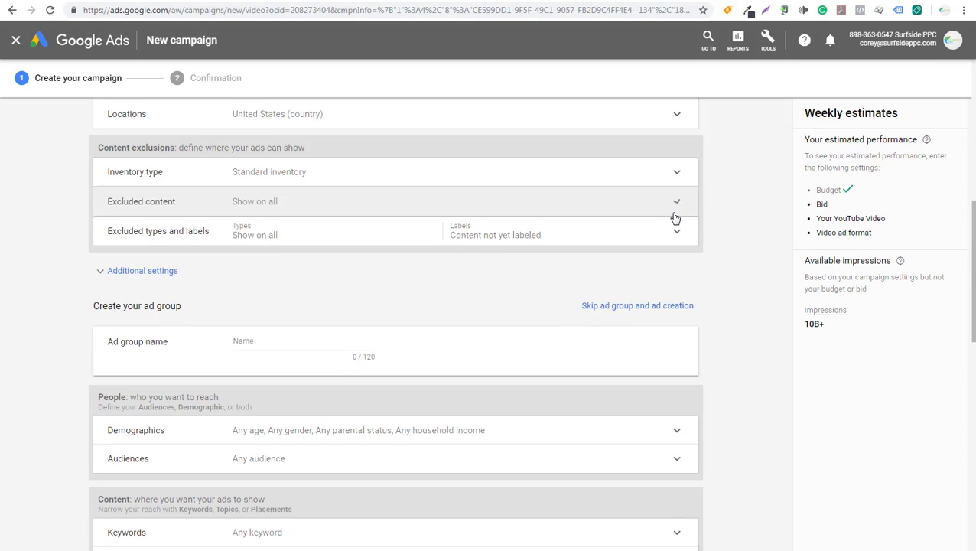
pyautogui.click(671, 231)
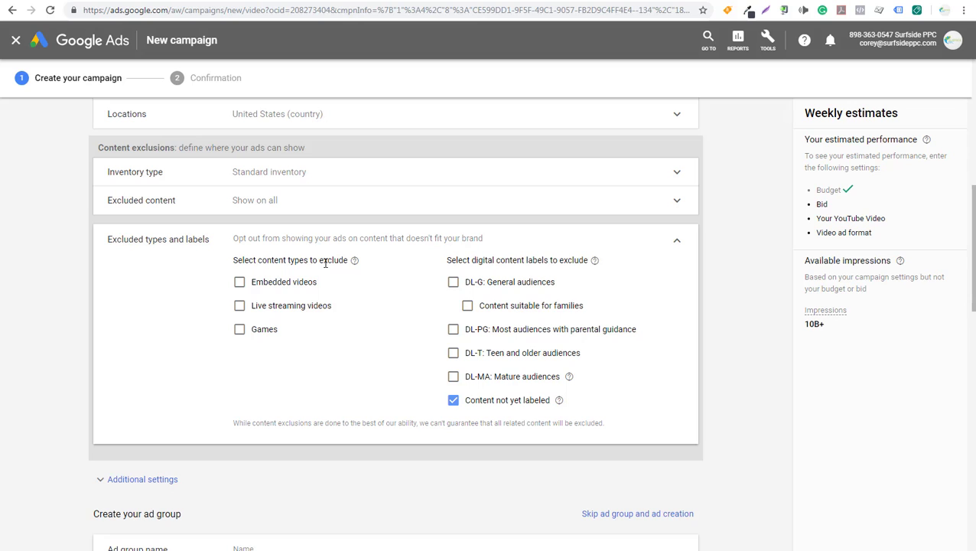
pyautogui.click(673, 248)
# - Name the ad group "Sample Ad Group"
pyautogui.scroll(-1, 686, 252)
pyautogui.click(304, 343)
pyautogui.write('Sample Ad Group')
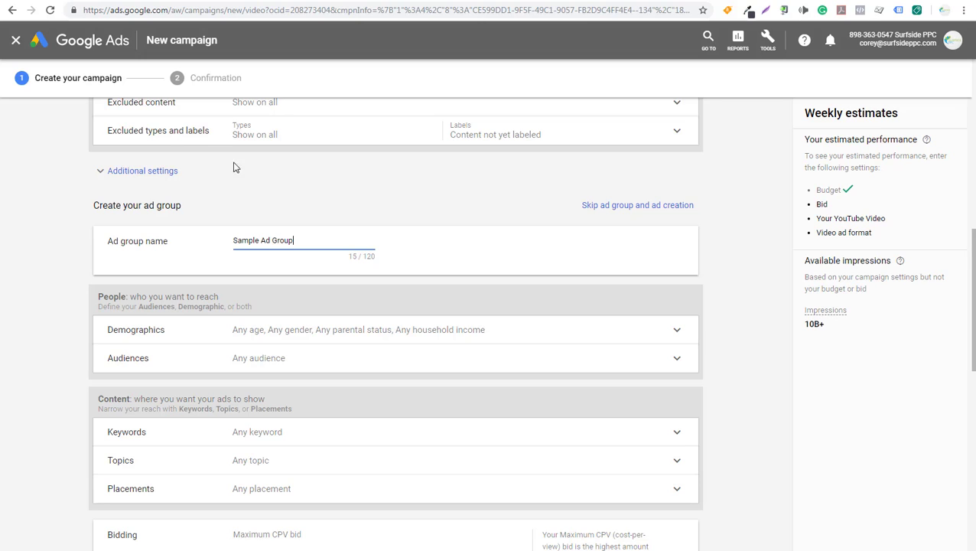
pyautogui.scroll(-1, 97, 229)
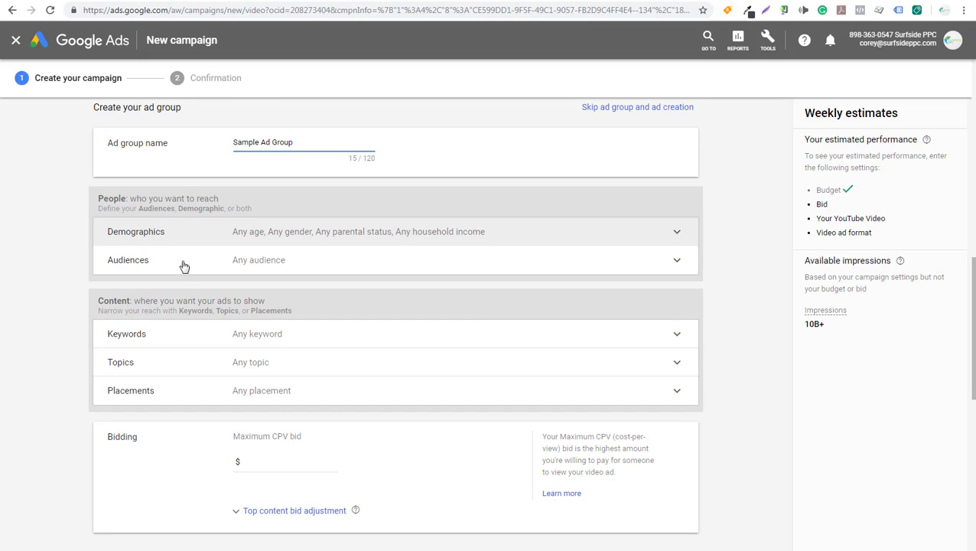
pyautogui.scroll(-4, 53, 283)
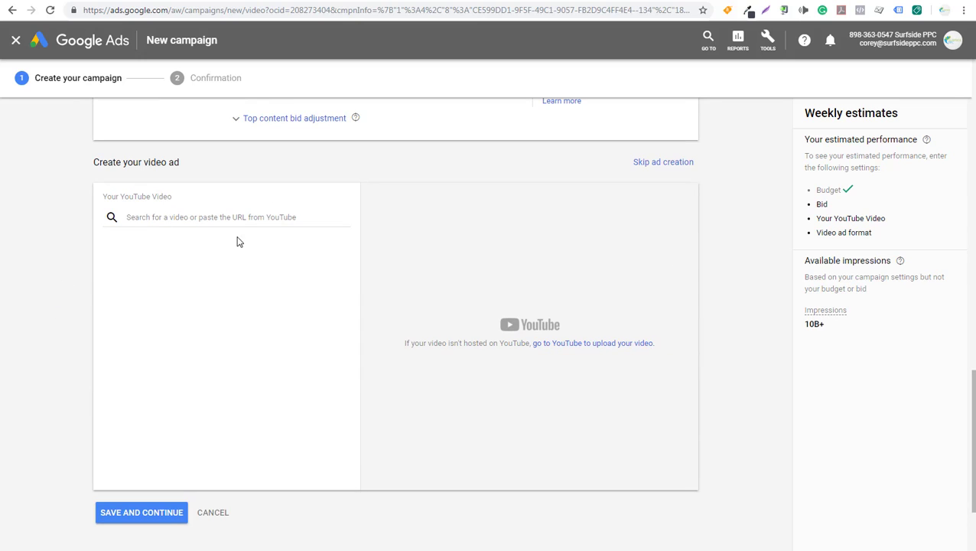
pyautogui.click(329, 0)
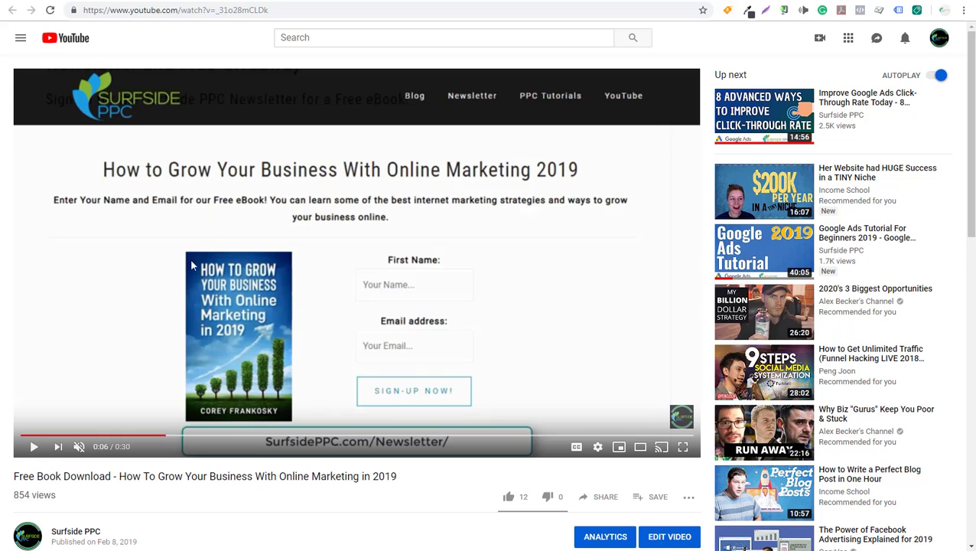
pyautogui.click(267, 10)
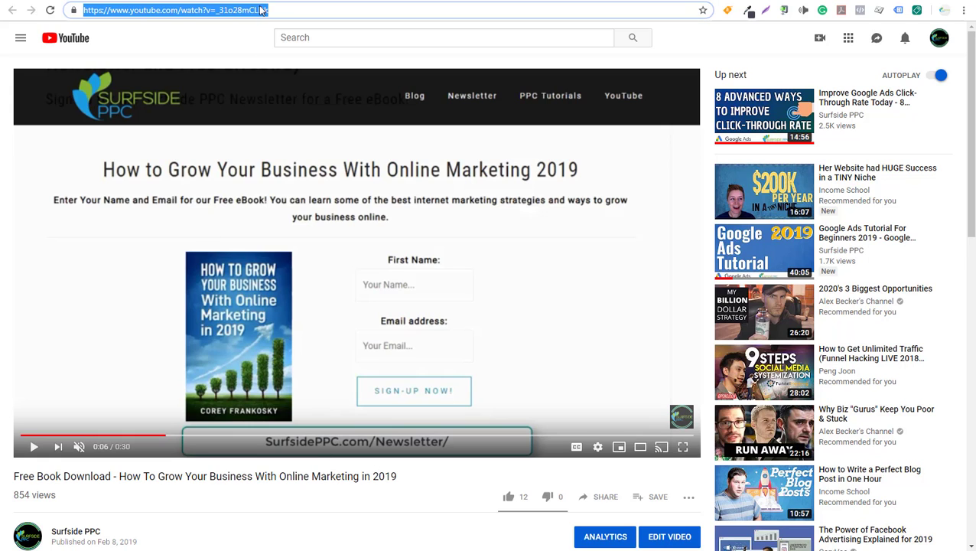
pyautogui.click(212, 0)
pyautogui.click(197, 222)
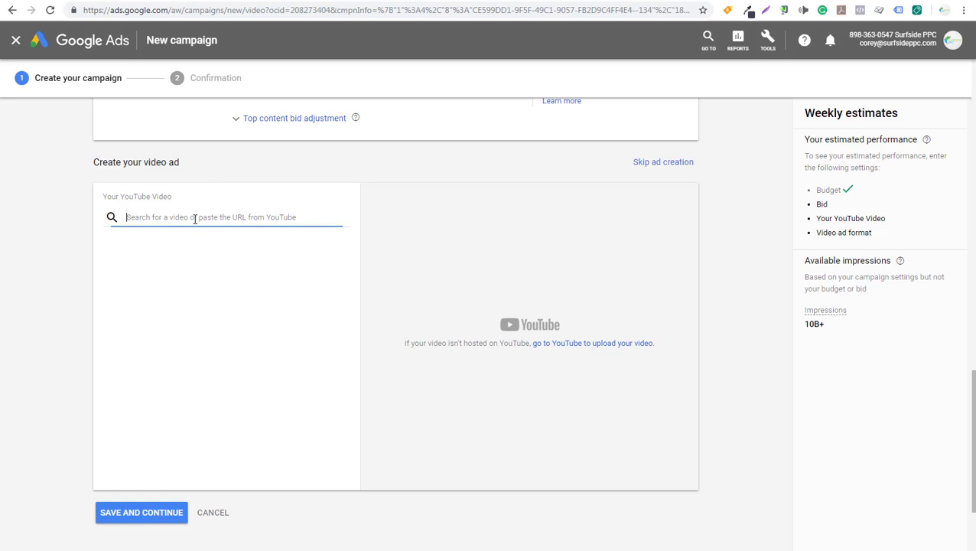
pyautogui.write('https://www.youtube.com/watch?v=_31o28mCLDk')
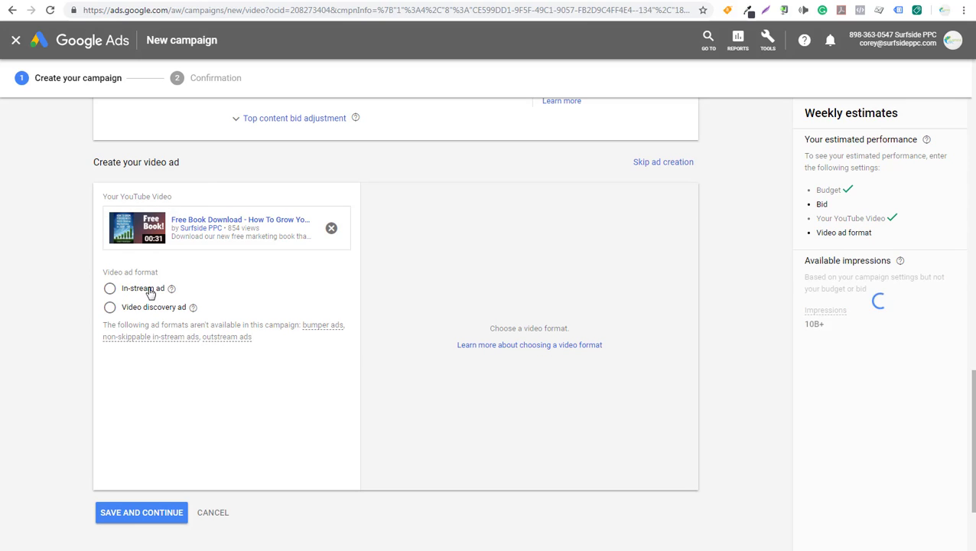
# - Set the video ad format to Video discovery ad and check its thumbnail, headline and description fields
pyautogui.click(110, 309)
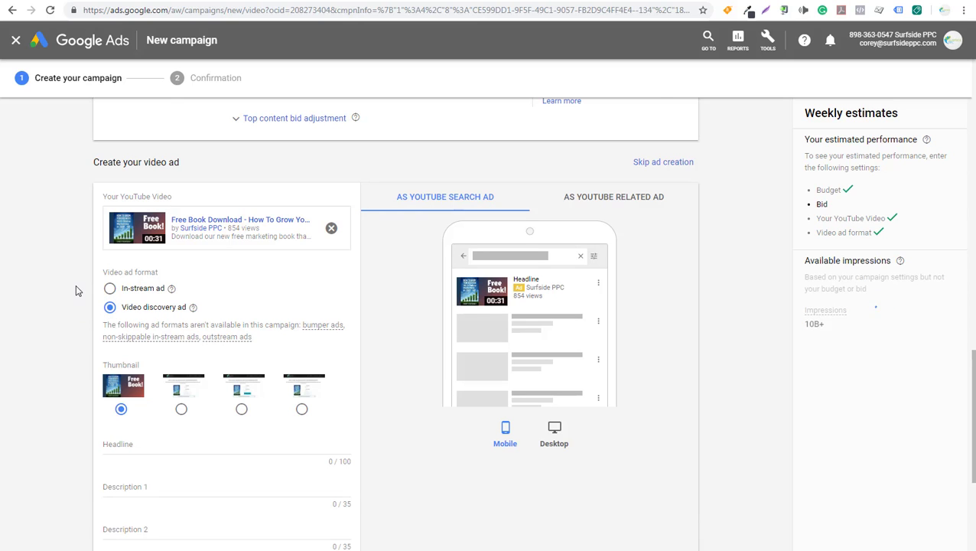
pyautogui.scroll(-2, 77, 290)
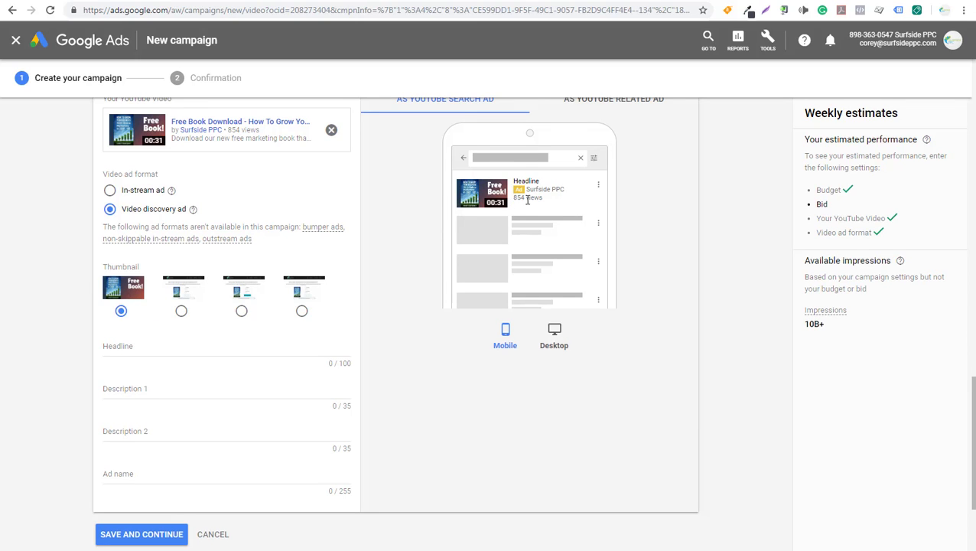
pyautogui.click(183, 347)
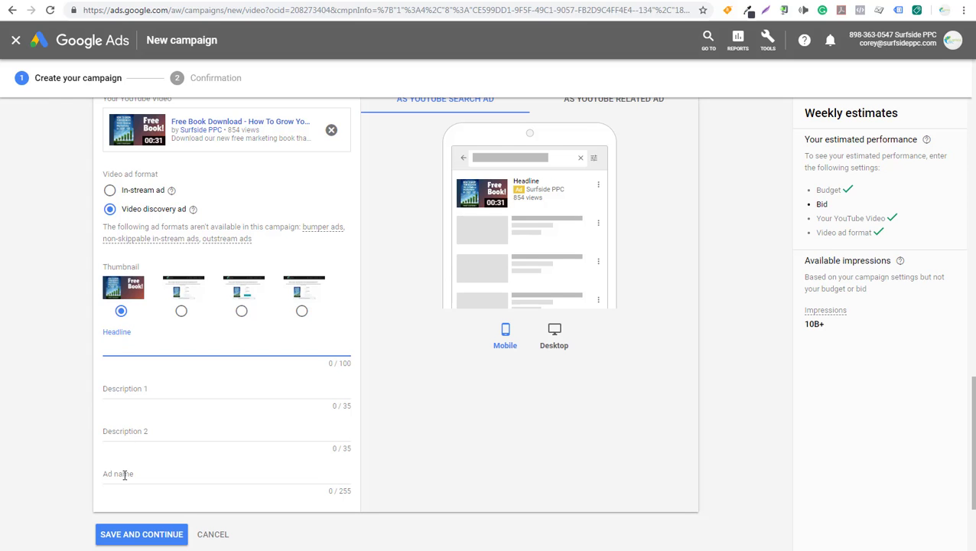
pyautogui.click(57, 381)
# - Target the ad group at the custom intent audiences Google Search Terms - PPC and Online Marketing
pyautogui.scroll(5, 58, 381)
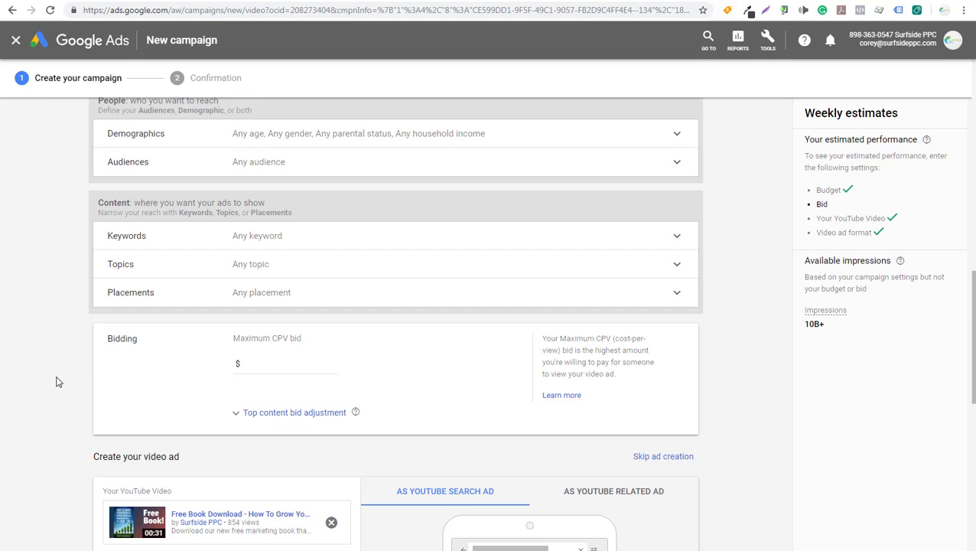
pyautogui.scroll(1, 57, 381)
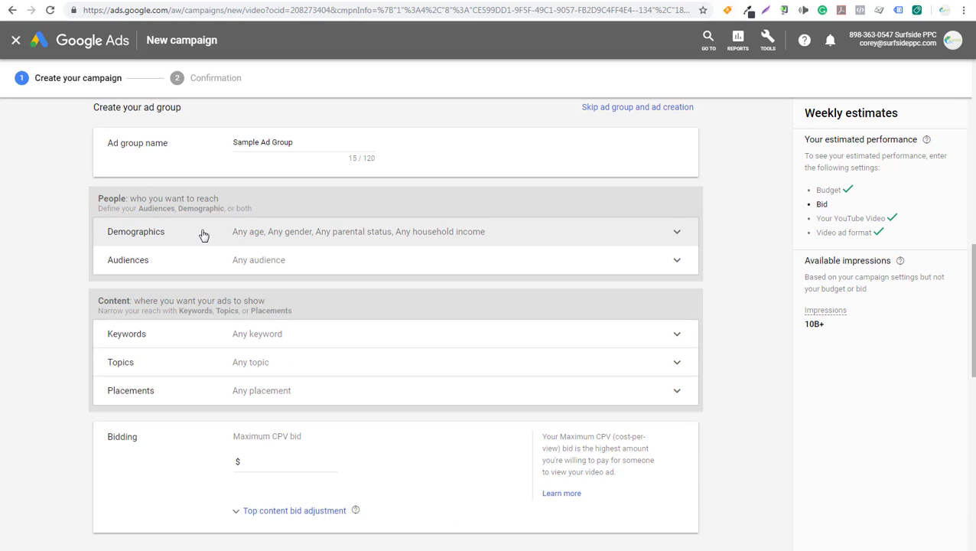
pyautogui.click(231, 263)
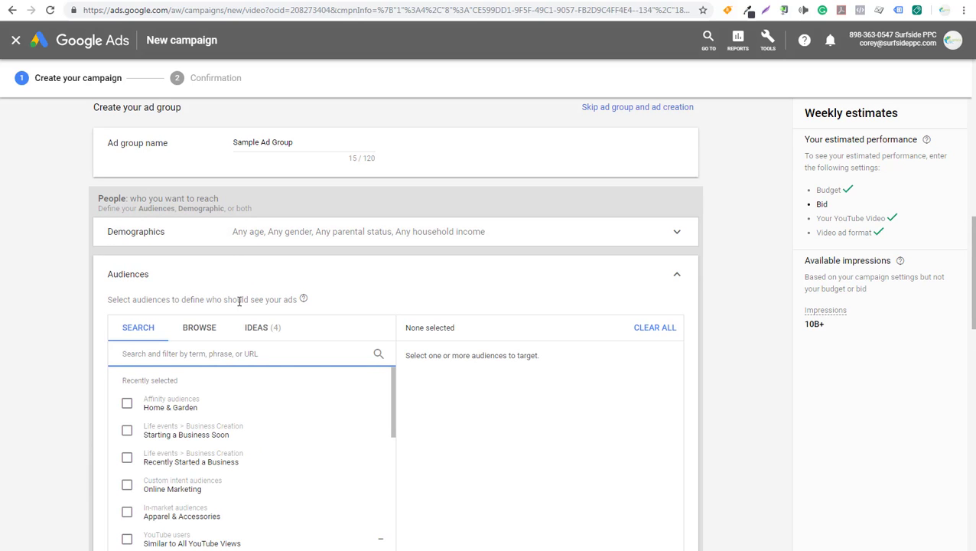
pyautogui.click(196, 333)
pyautogui.scroll(-1, 306, 277)
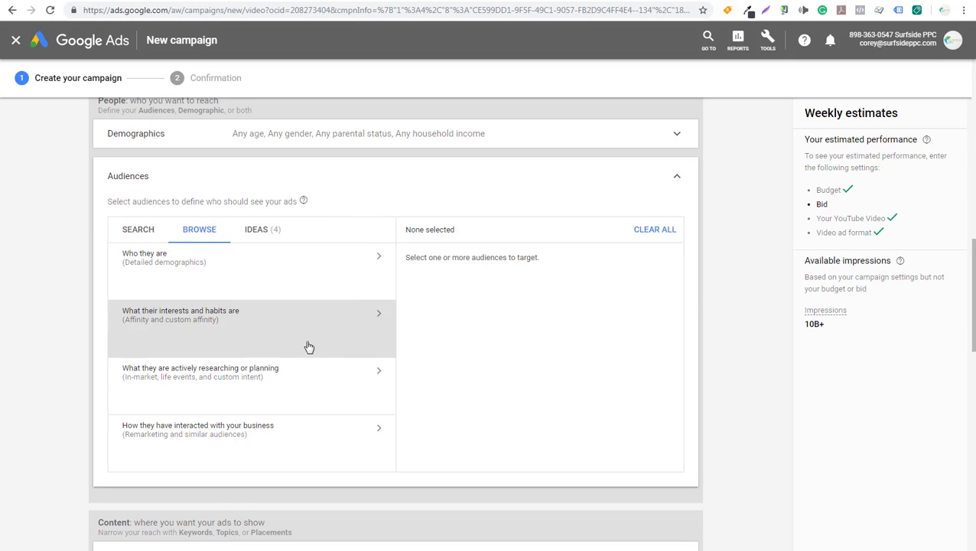
pyautogui.click(290, 395)
pyautogui.click(237, 279)
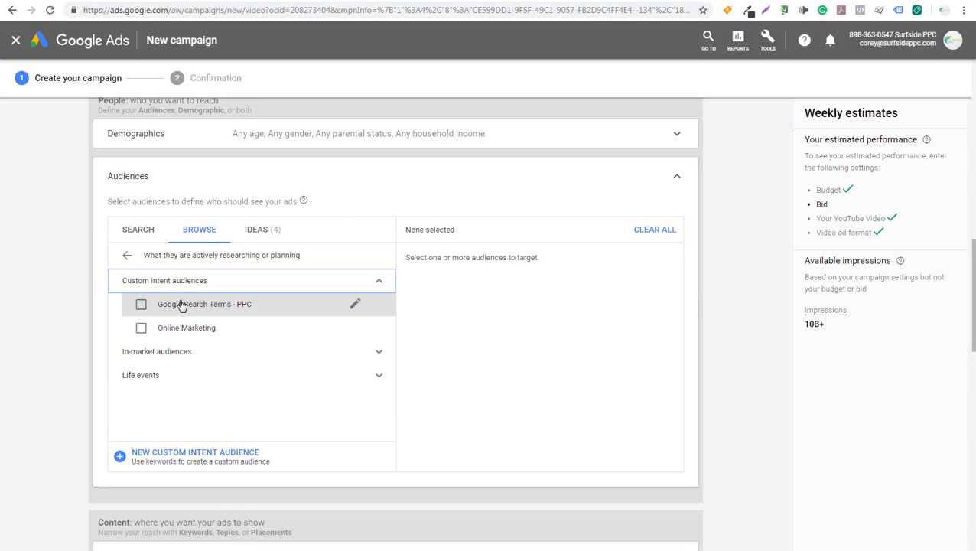
pyautogui.click(191, 307)
pyautogui.click(183, 330)
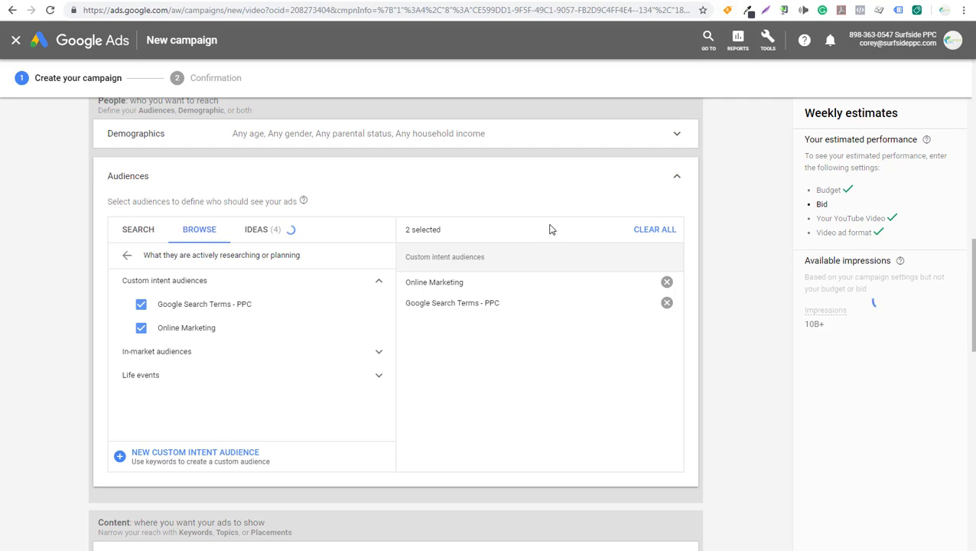
pyautogui.click(677, 176)
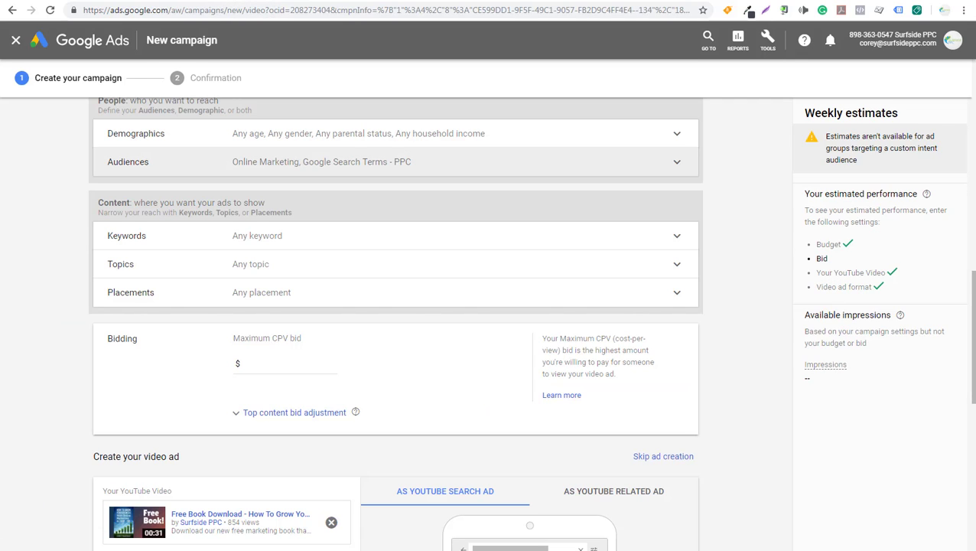
# - Set the ad group's maximum CPV bid to $0.15
pyautogui.scroll(-1, 54, 270)
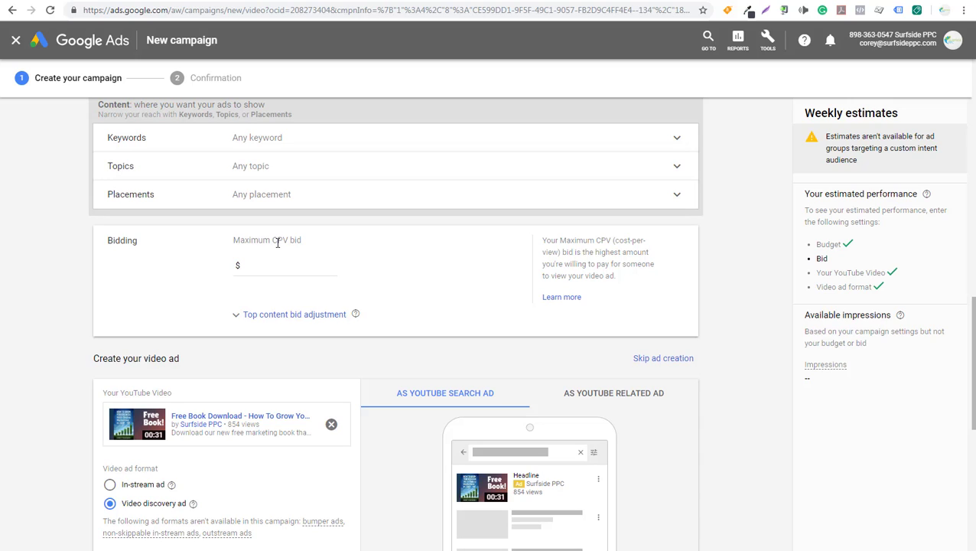
pyautogui.click(298, 268)
pyautogui.write('0.15')
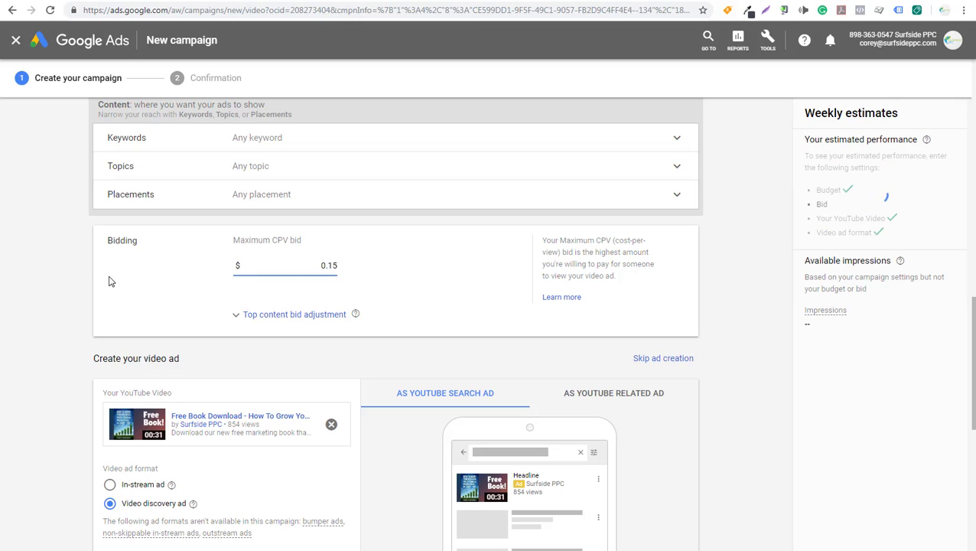
pyautogui.click(79, 284)
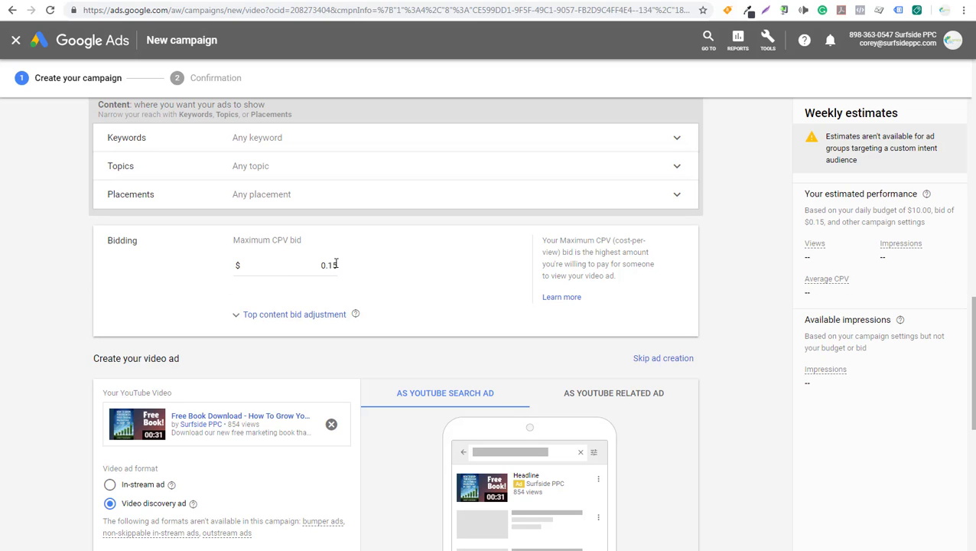
# - Enter the headline "Free Surfside PPC Book", descriptions "Download The Free Surfside PPC Book" and "And Subscribe To Our Channel!", and ad name "Video-Discovery-Ad-1"
pyautogui.scroll(2, 348, 258)
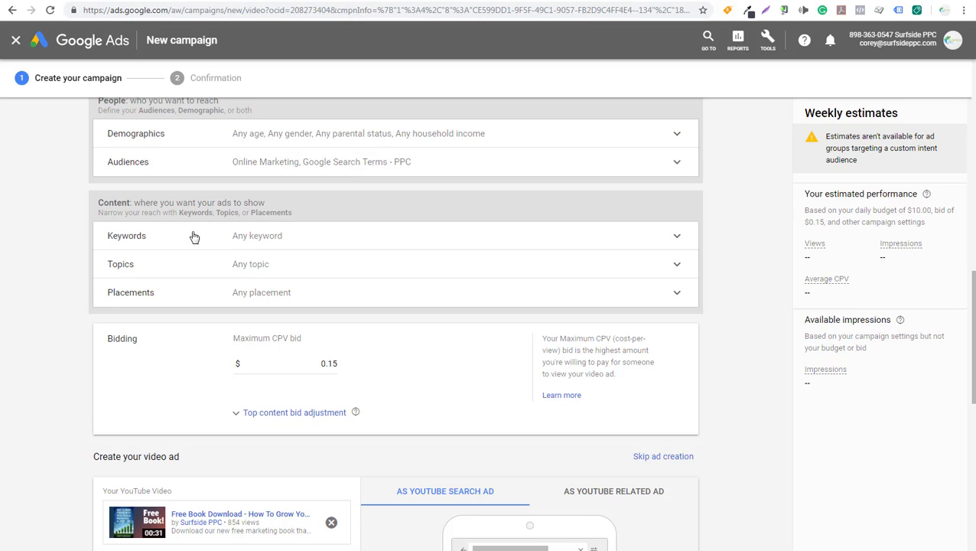
pyautogui.scroll(-4, 91, 318)
pyautogui.scroll(-2, 96, 255)
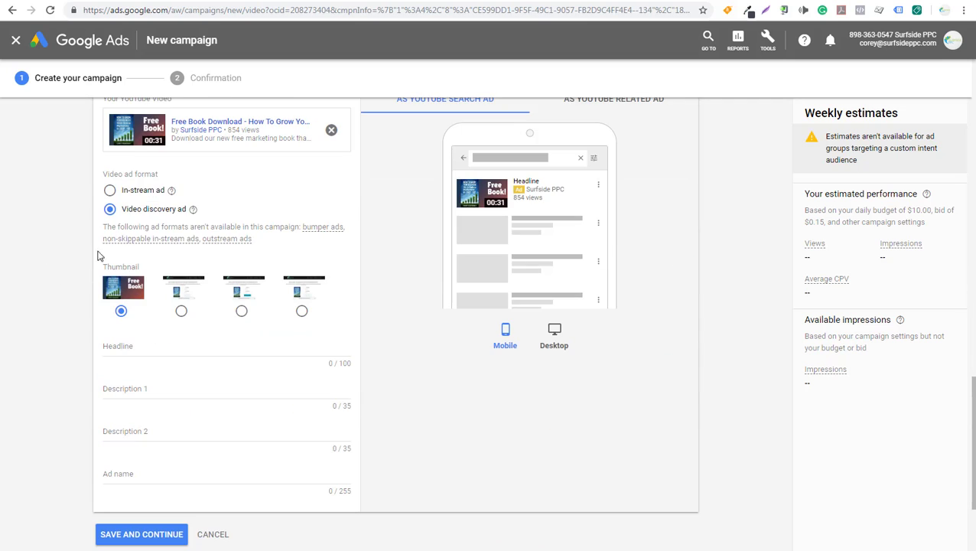
pyautogui.scroll(-2, 64, 274)
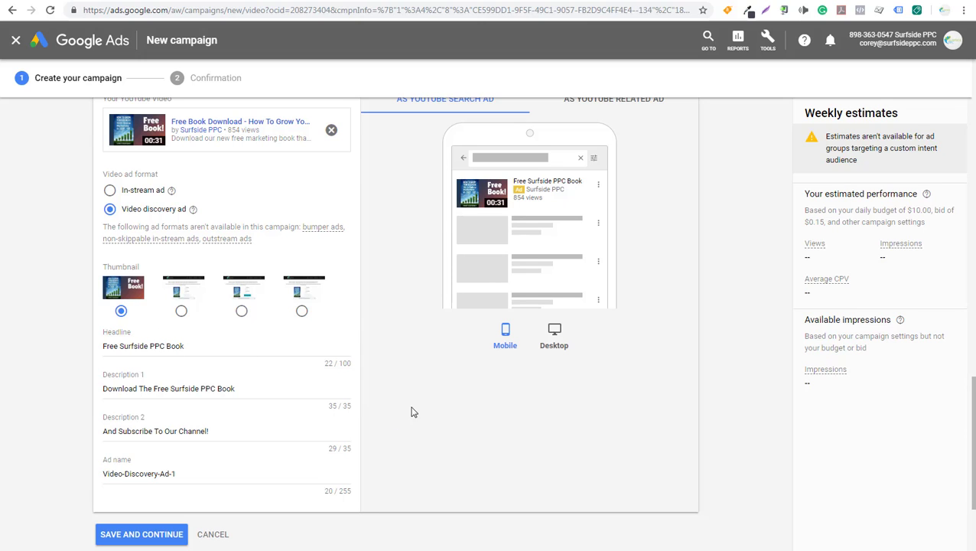
# - Preview the ad as a YouTube related ad on mobile and desktop, and as a YouTube search ad on desktop
pyautogui.scroll(2, 397, 375)
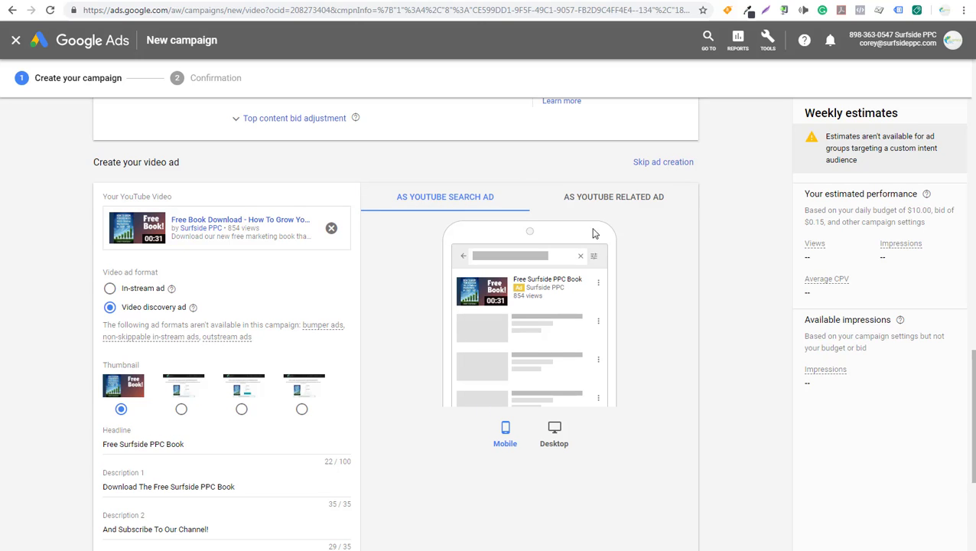
pyautogui.click(627, 198)
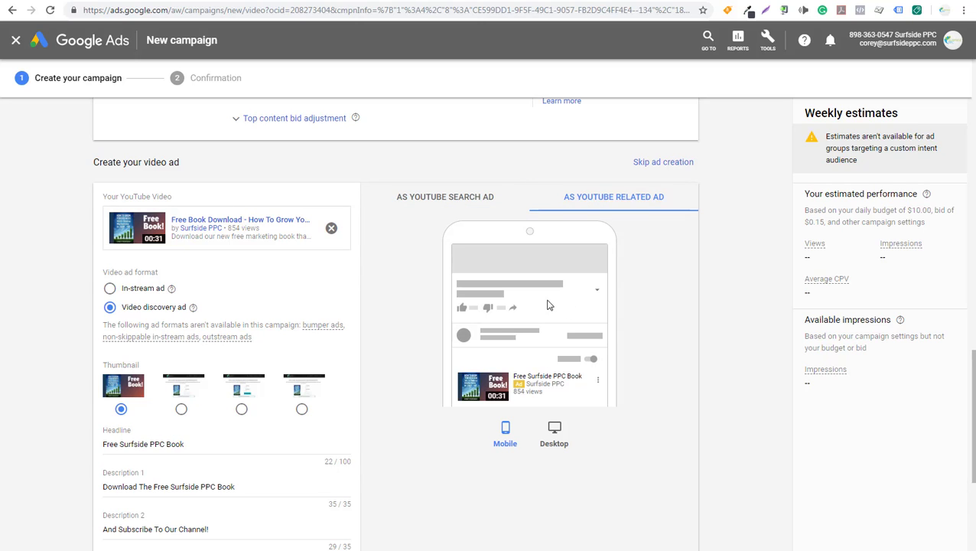
pyautogui.click(565, 441)
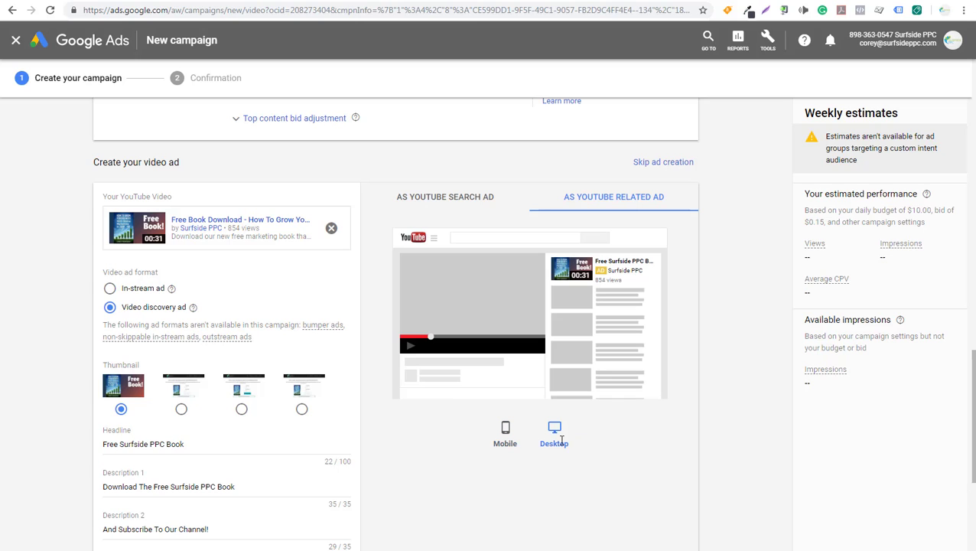
pyautogui.click(478, 207)
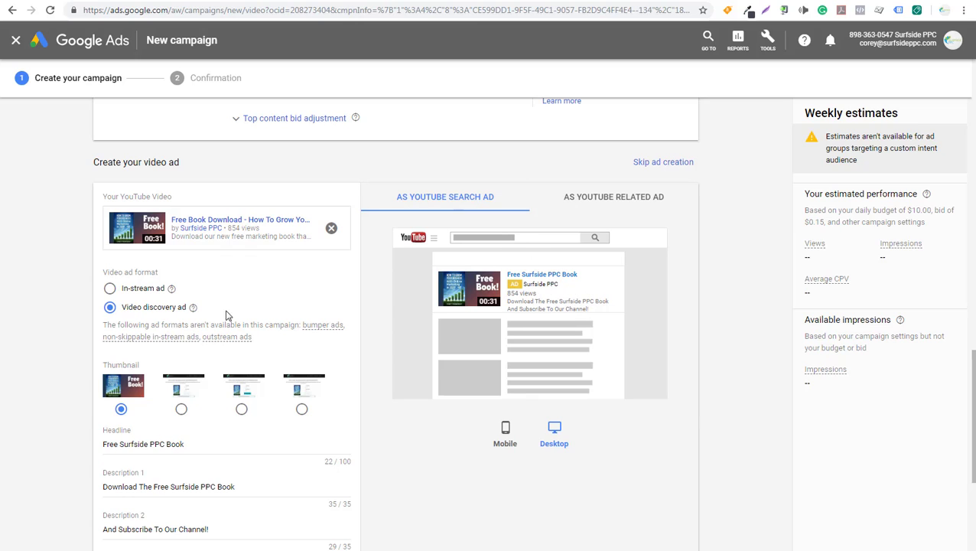
# - Save the campaign and expand its ad group and ad summary for review
pyautogui.scroll(-3, 35, 322)
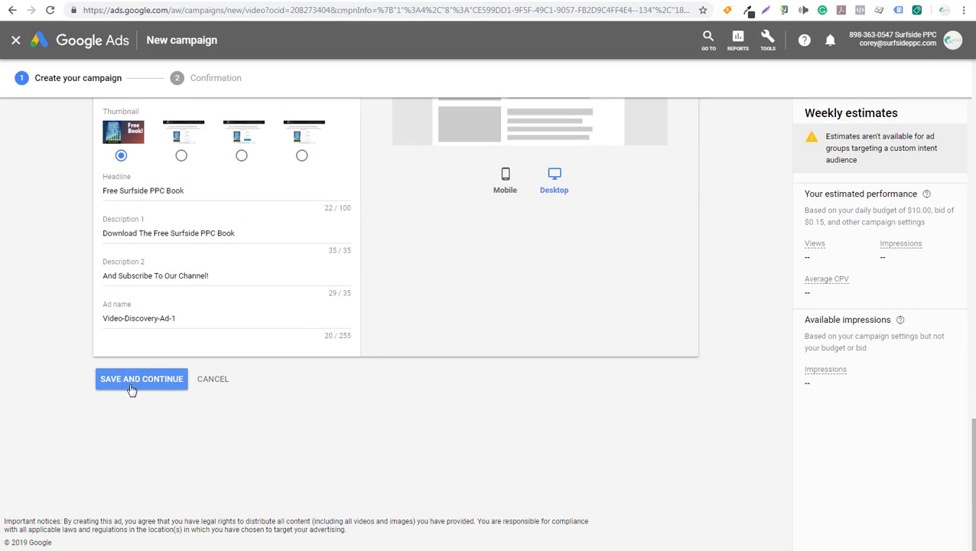
pyautogui.click(166, 380)
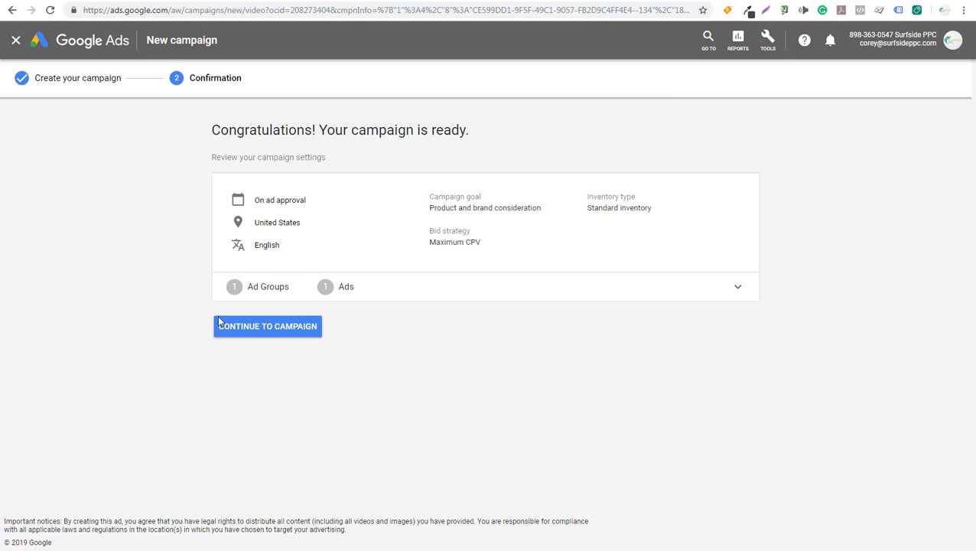
pyautogui.click(291, 297)
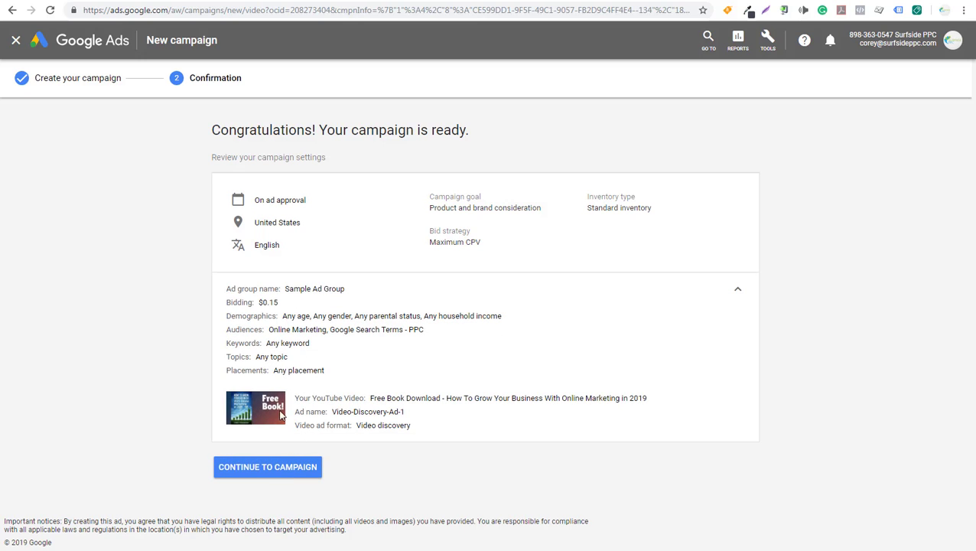
# - Continue to the newly created campaign and view its ads and extensions
pyautogui.click(269, 471)
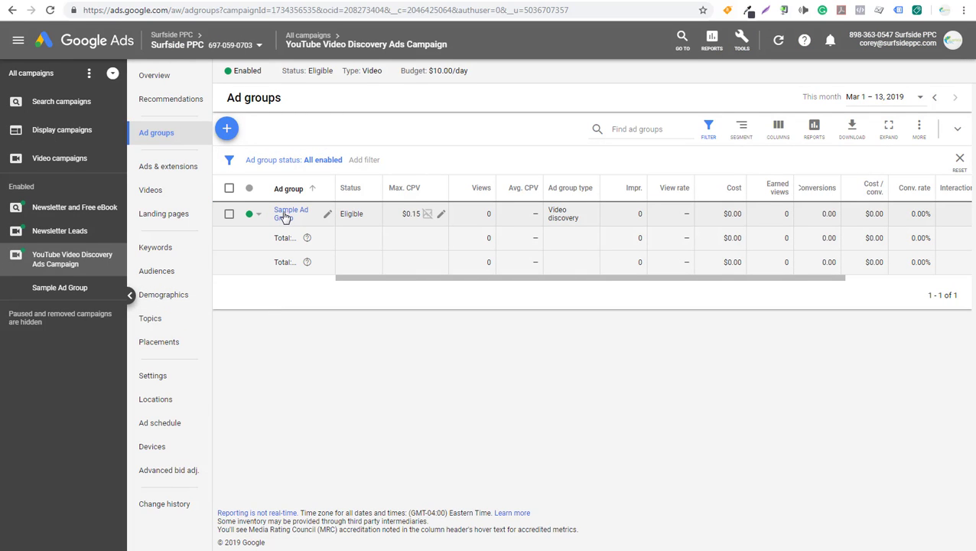
pyautogui.click(187, 167)
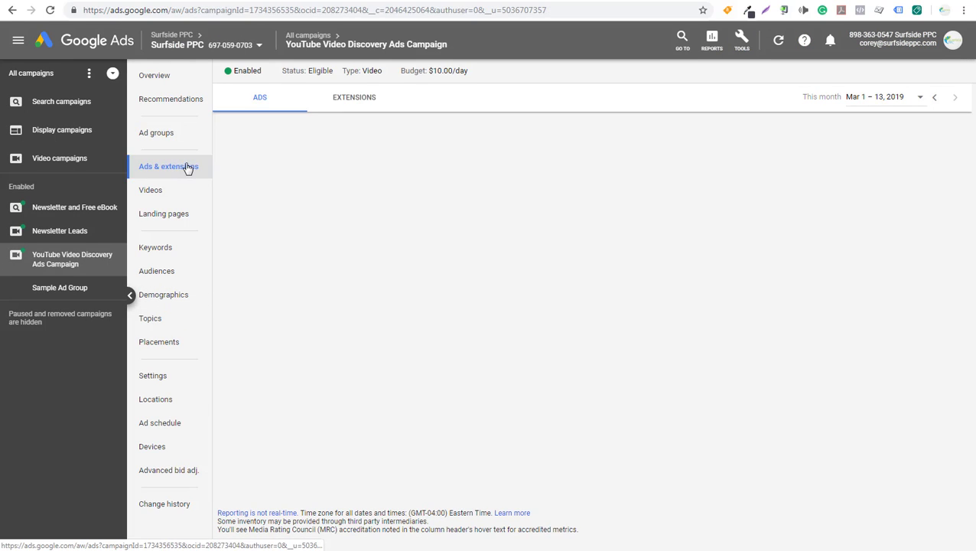